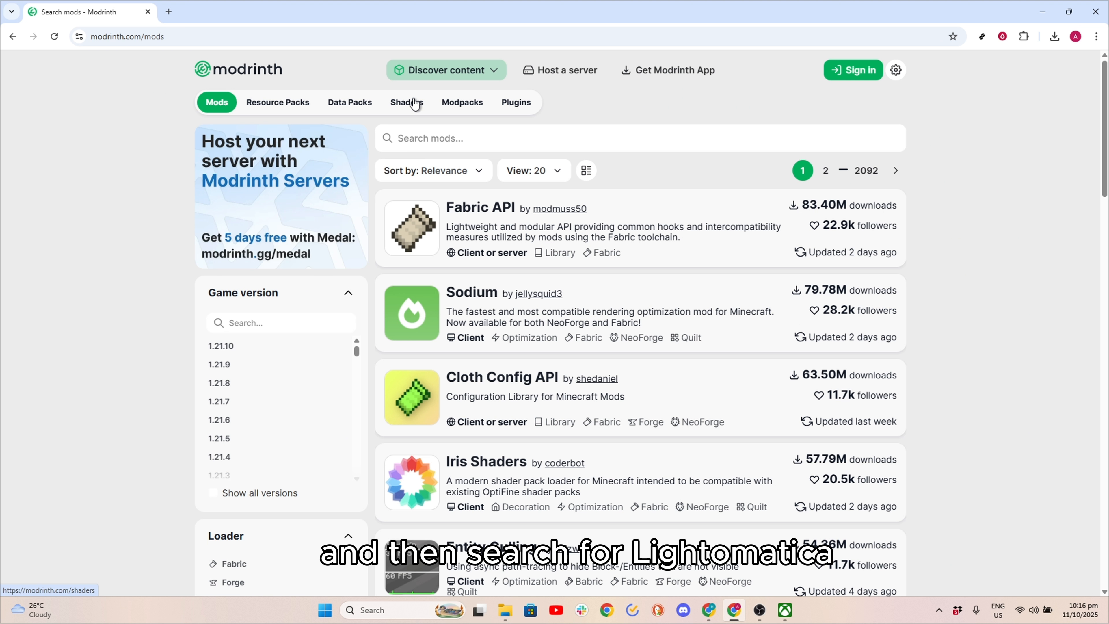
- Search the mods for "litemati" and open the Litematica mod page
click(476, 139)
text(litemar)
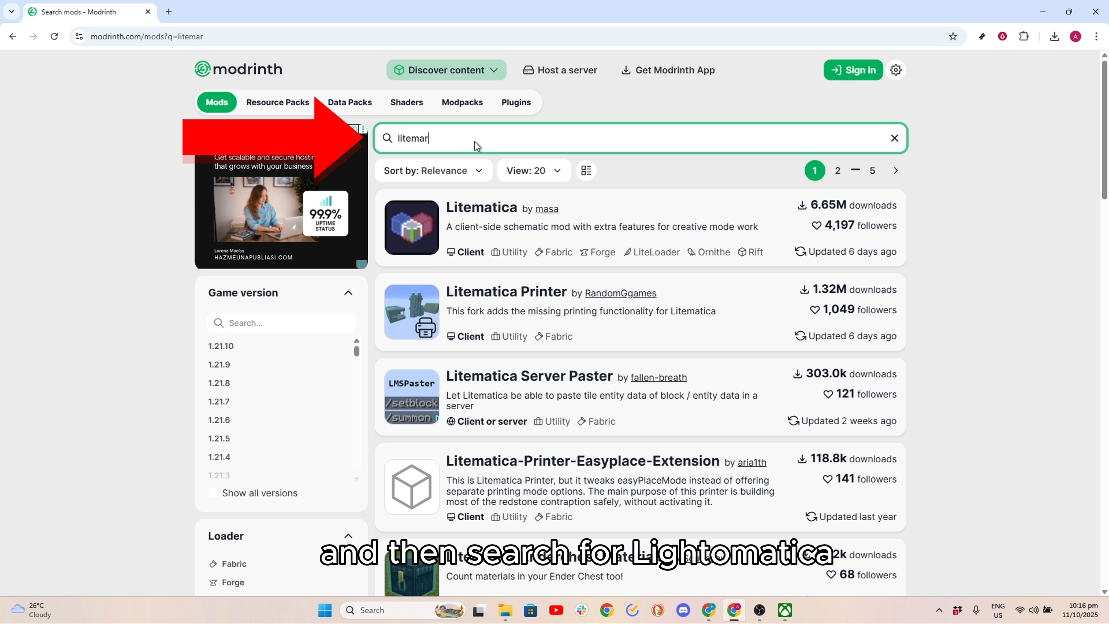
key(BackSpace)
text(ti)
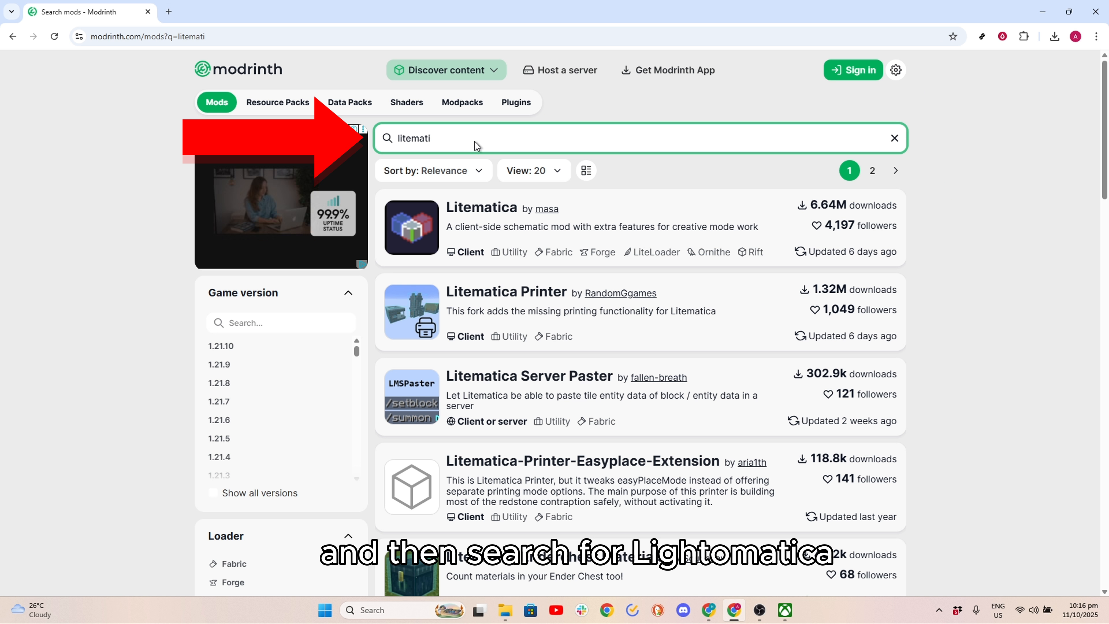
click(465, 221)
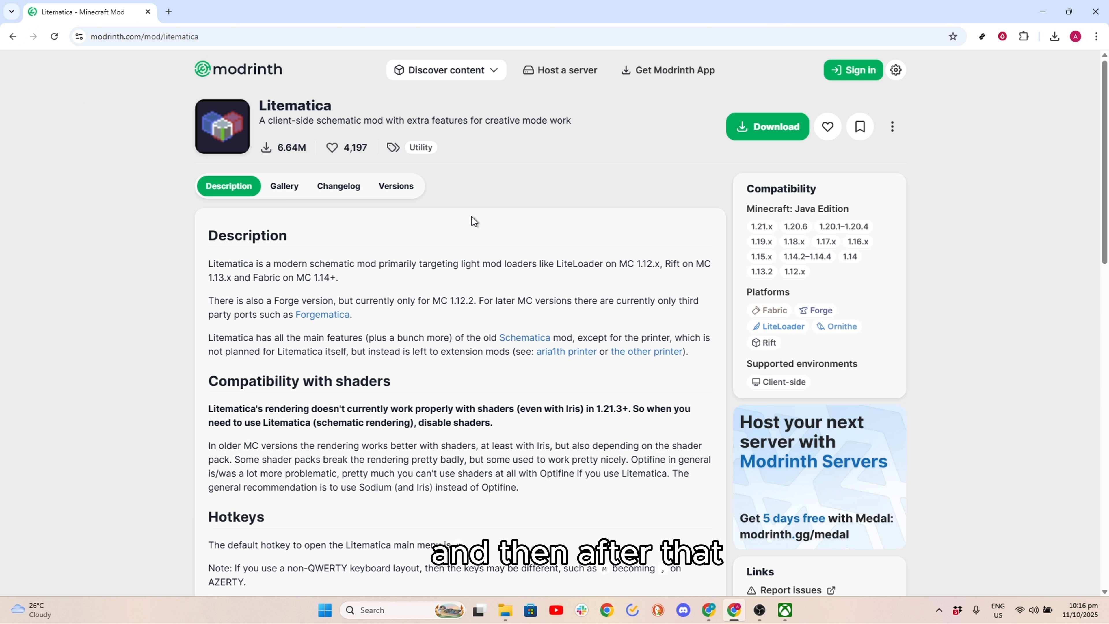
- Show Litematica's versions and filter them to game version 1.21.9
click(392, 187)
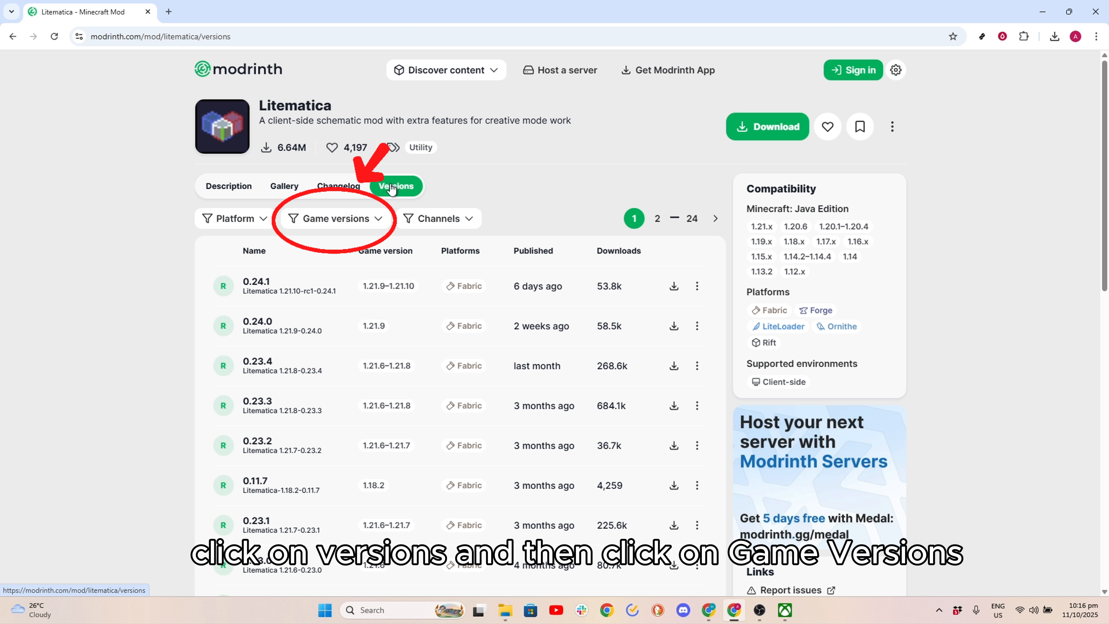
click(371, 221)
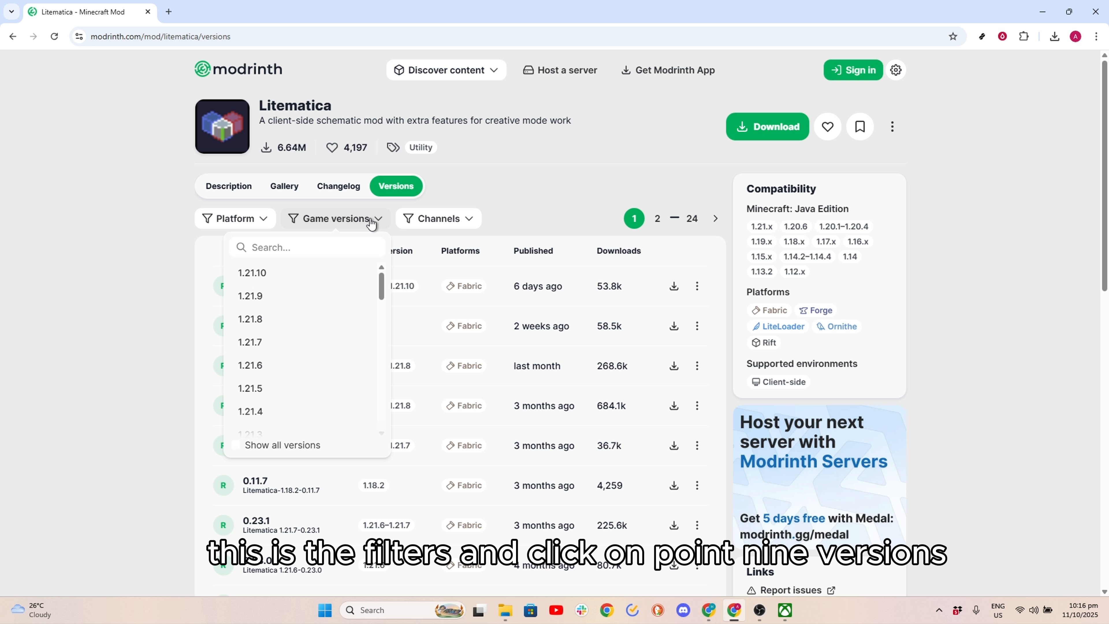
click(267, 301)
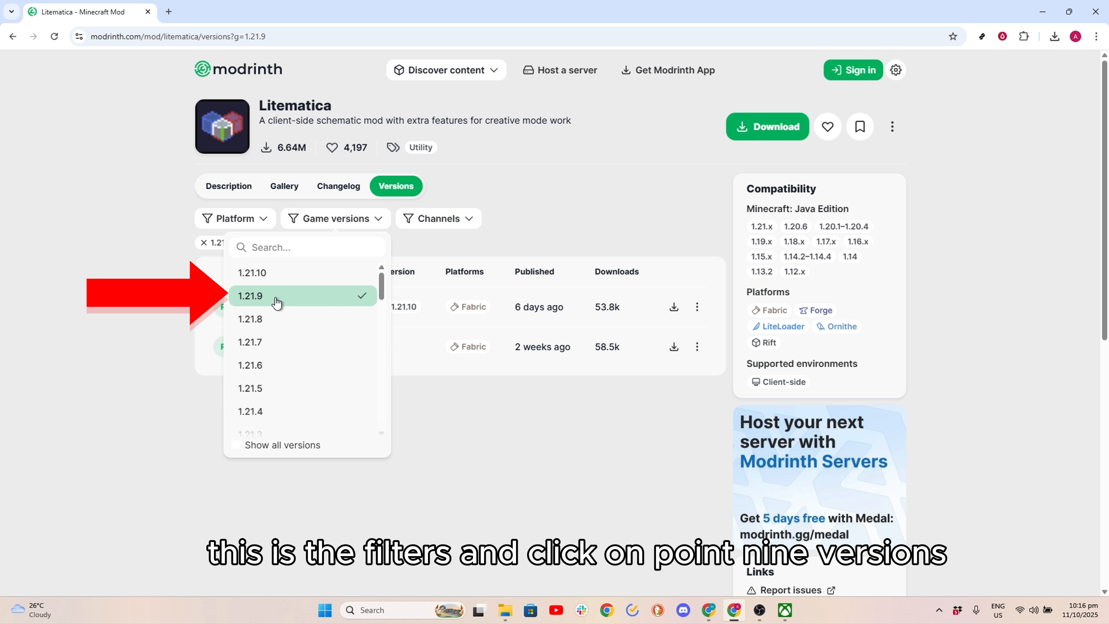
click(500, 397)
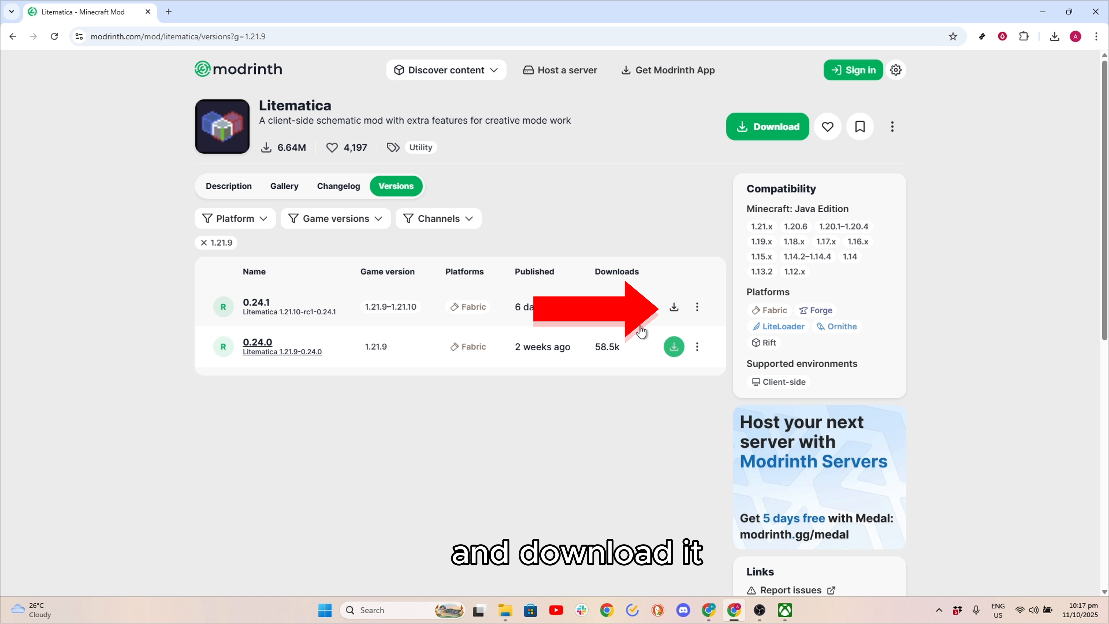
- Download Litematica 0.24.1 into the minecraft folder on New Volume (E:) and check the recent download history
click(675, 308)
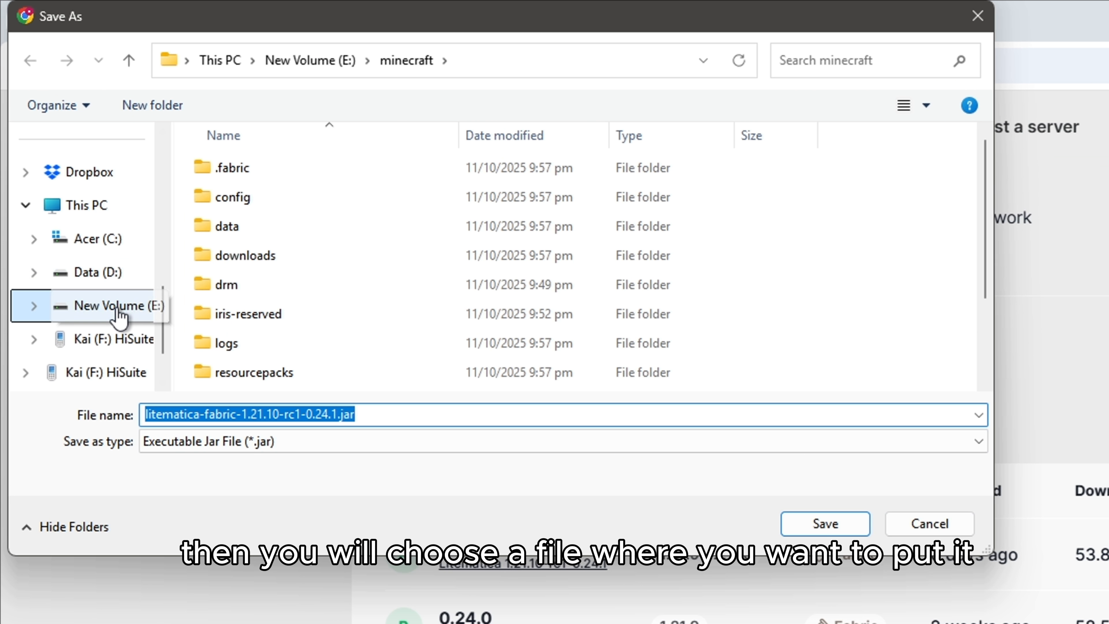
click(118, 312)
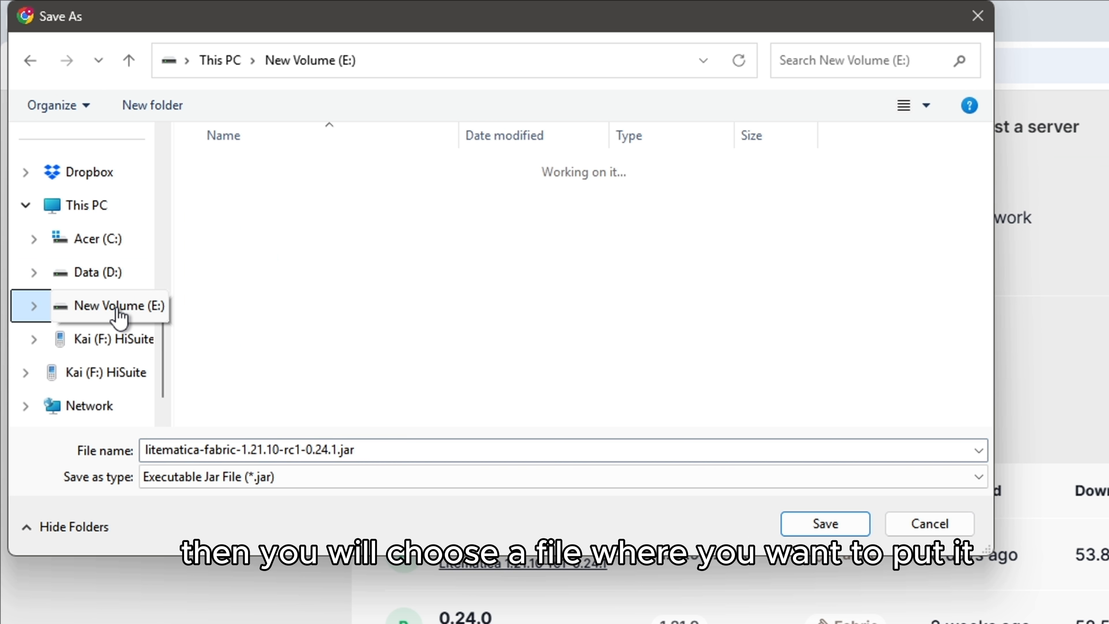
click(323, 289)
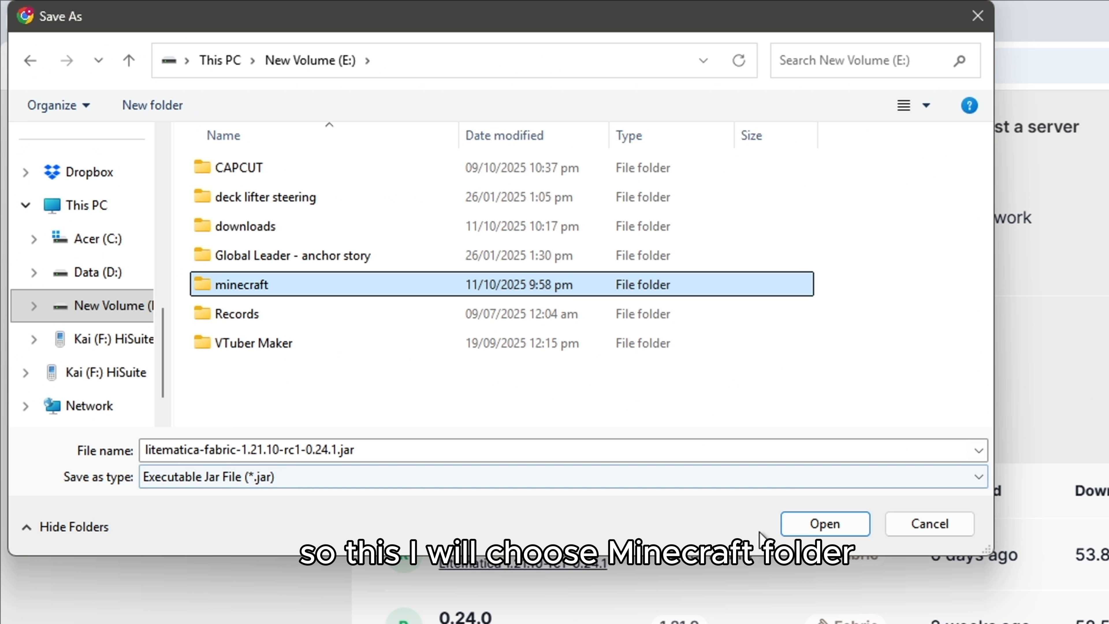
click(823, 525)
click(826, 525)
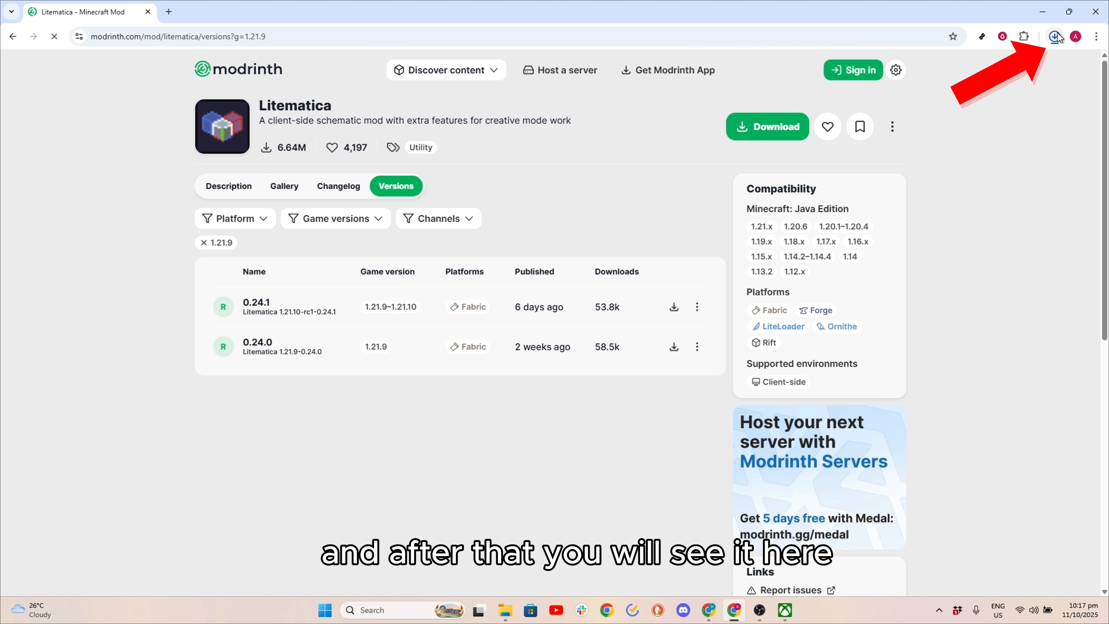
click(1057, 37)
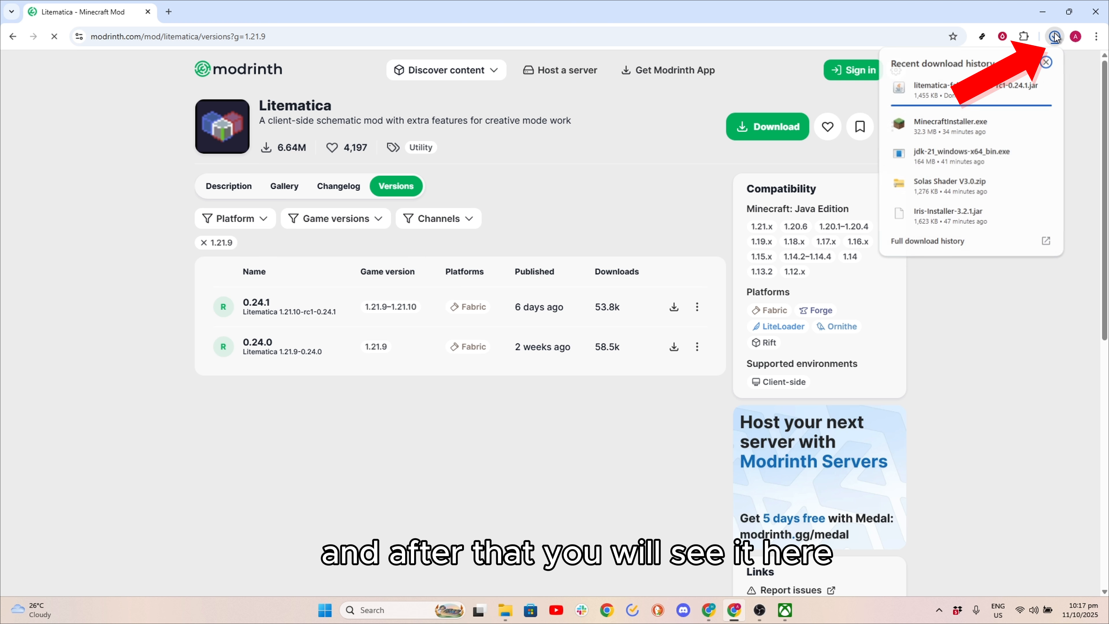
click(1014, 284)
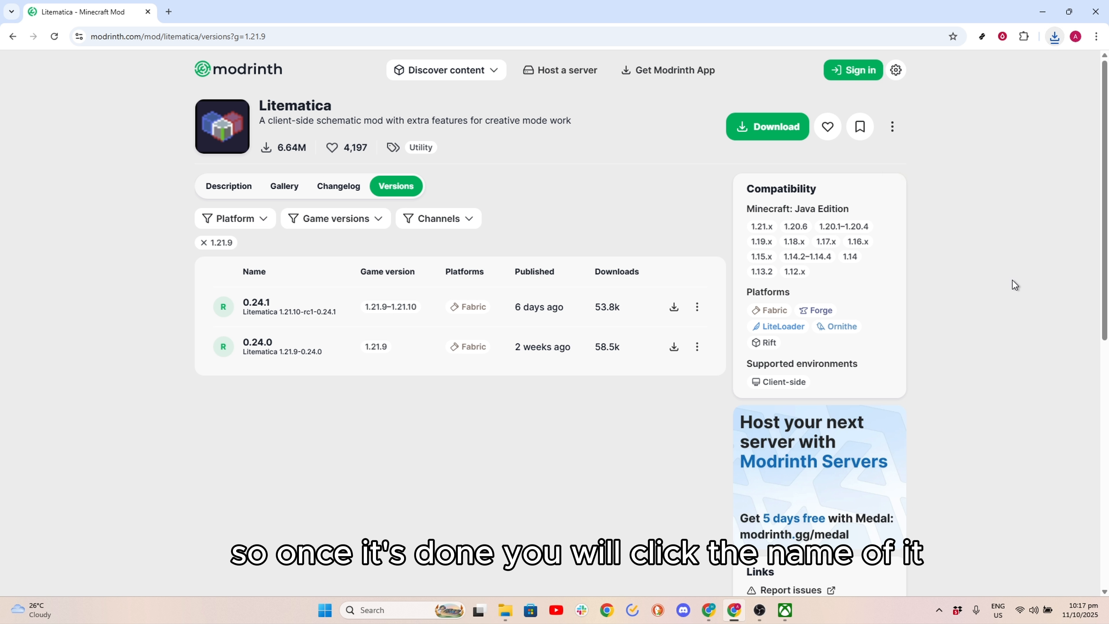
- Open the MaLiLib dependency of Litematica 0.24.1 and filter its versions to game version 1.21.9
click(264, 306)
click(259, 470)
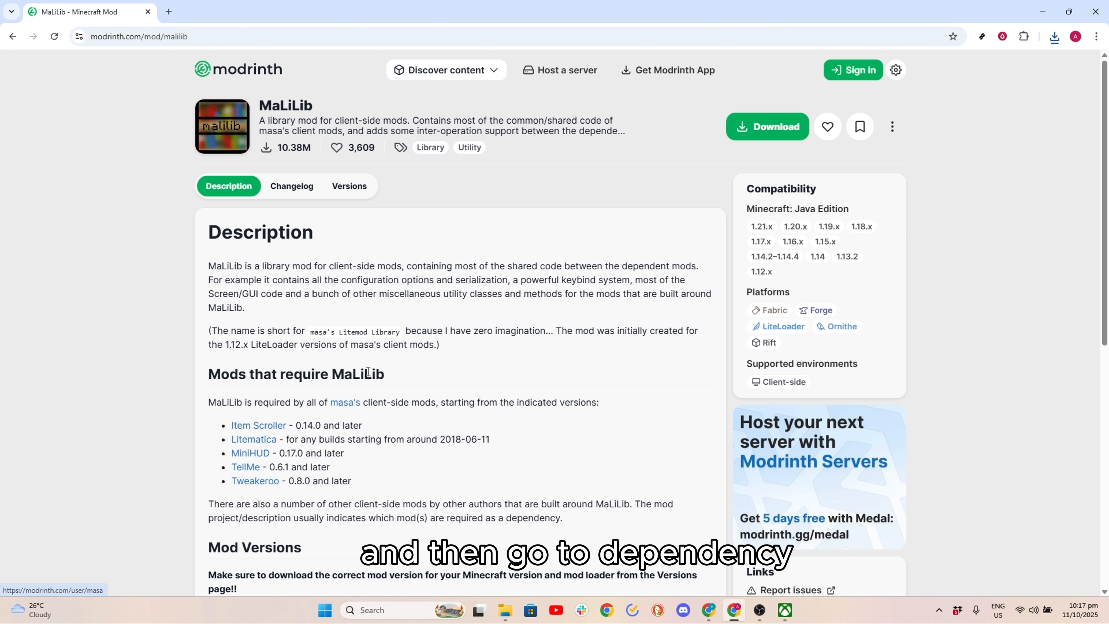
click(349, 187)
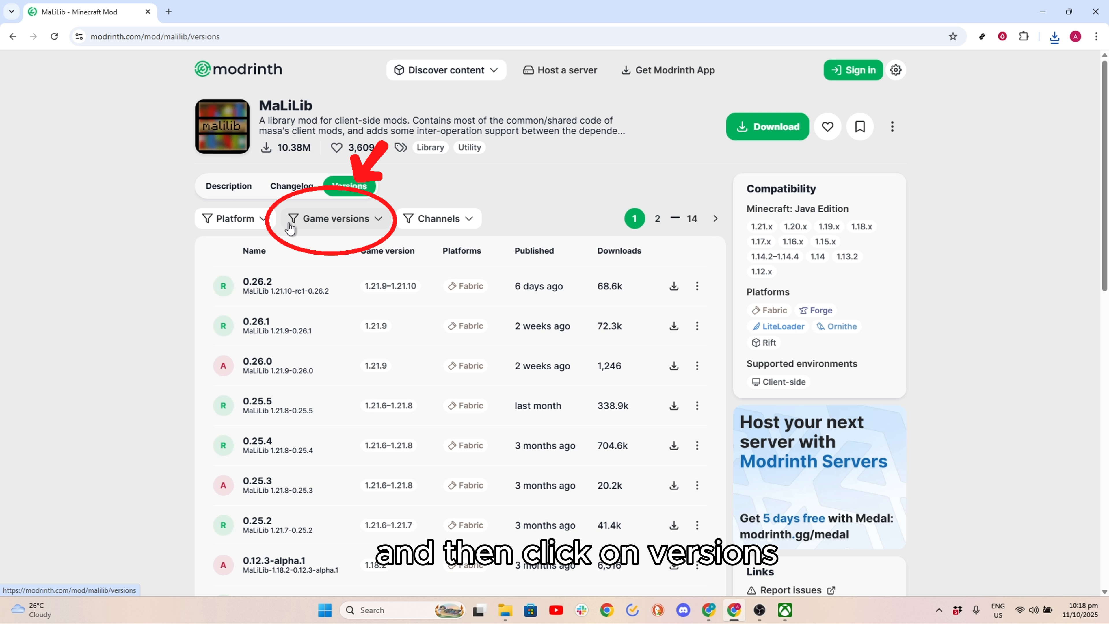
click(311, 220)
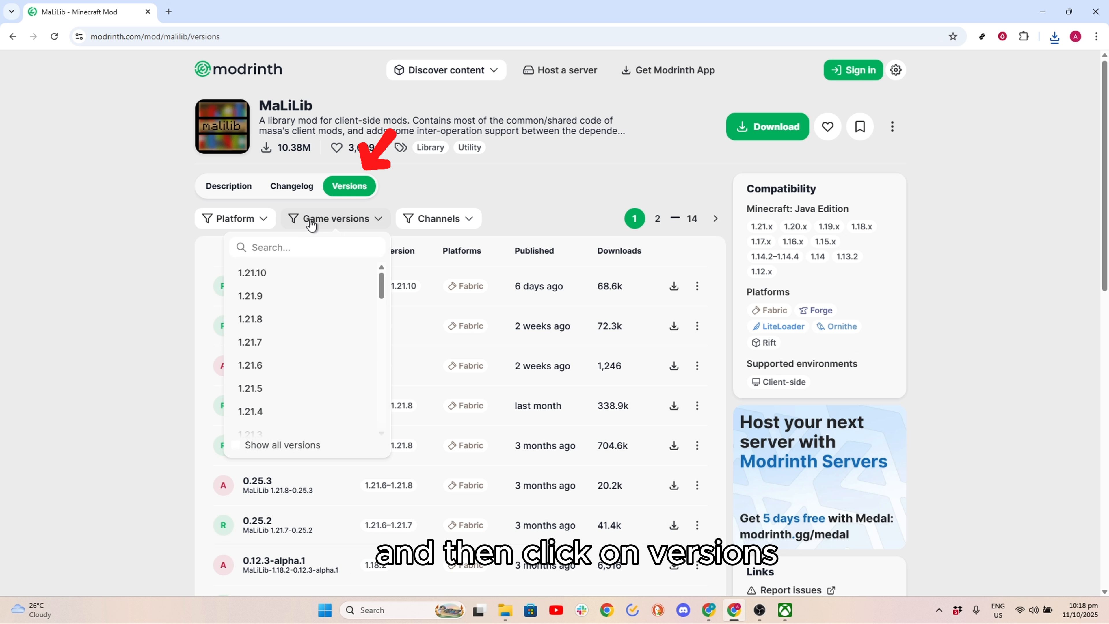
click(274, 301)
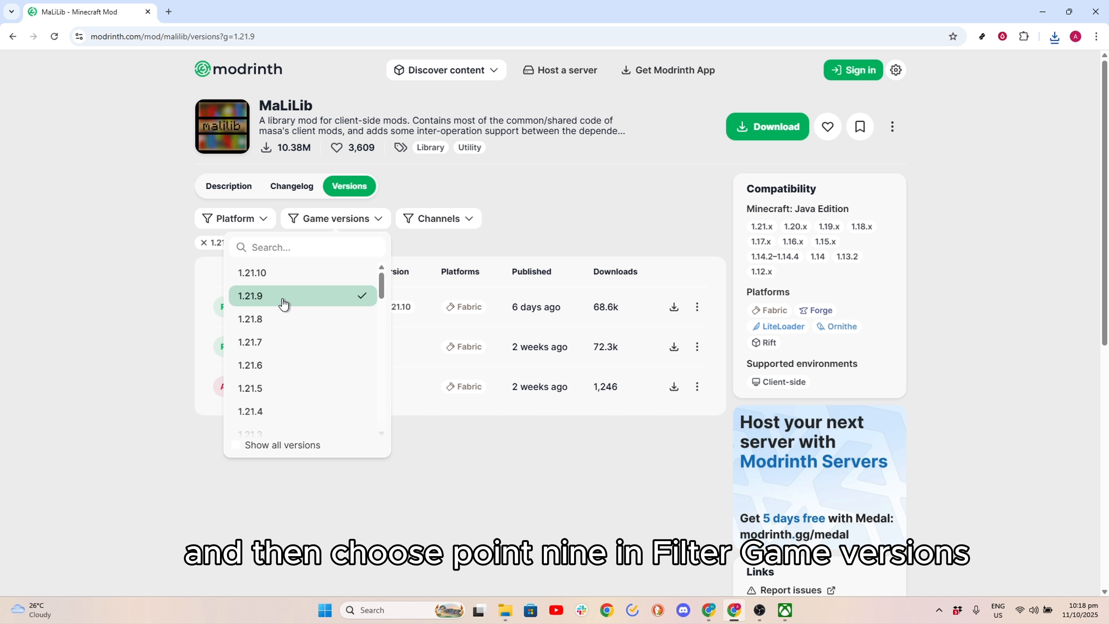
click(546, 466)
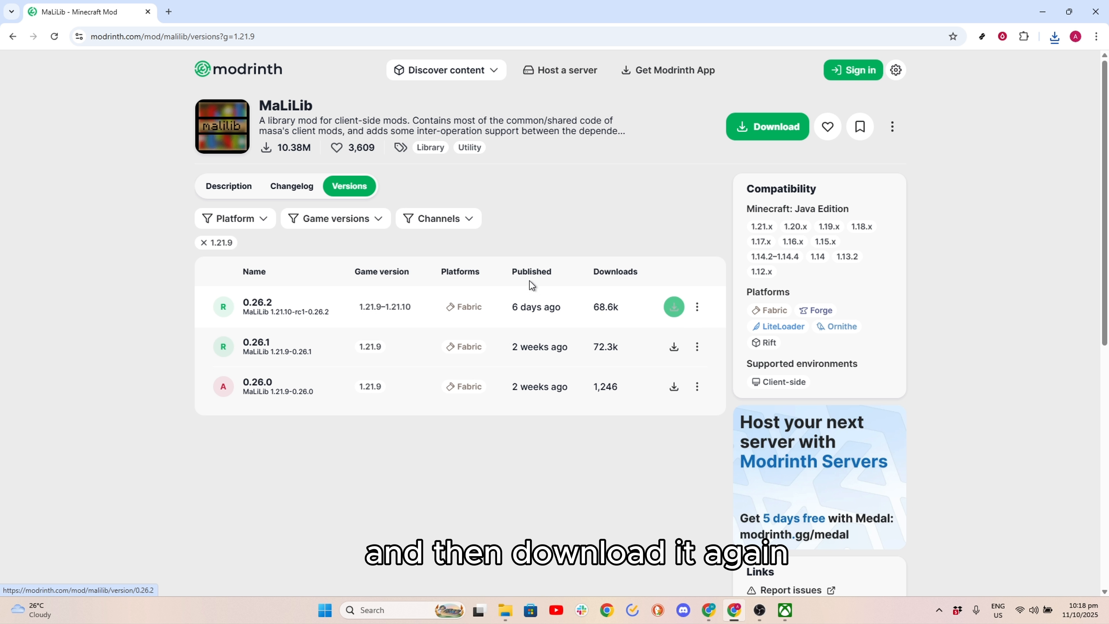
- Download MaLiLib 0.26.2 and save the jar file in the minecraft folder on New Volume (E:)
click(673, 307)
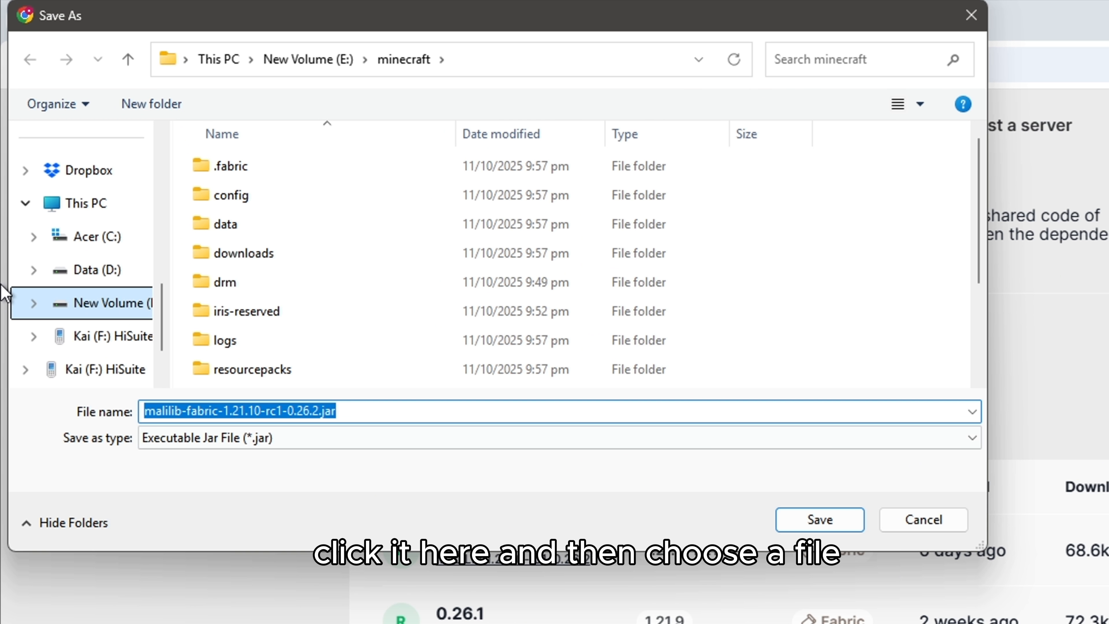
click(82, 304)
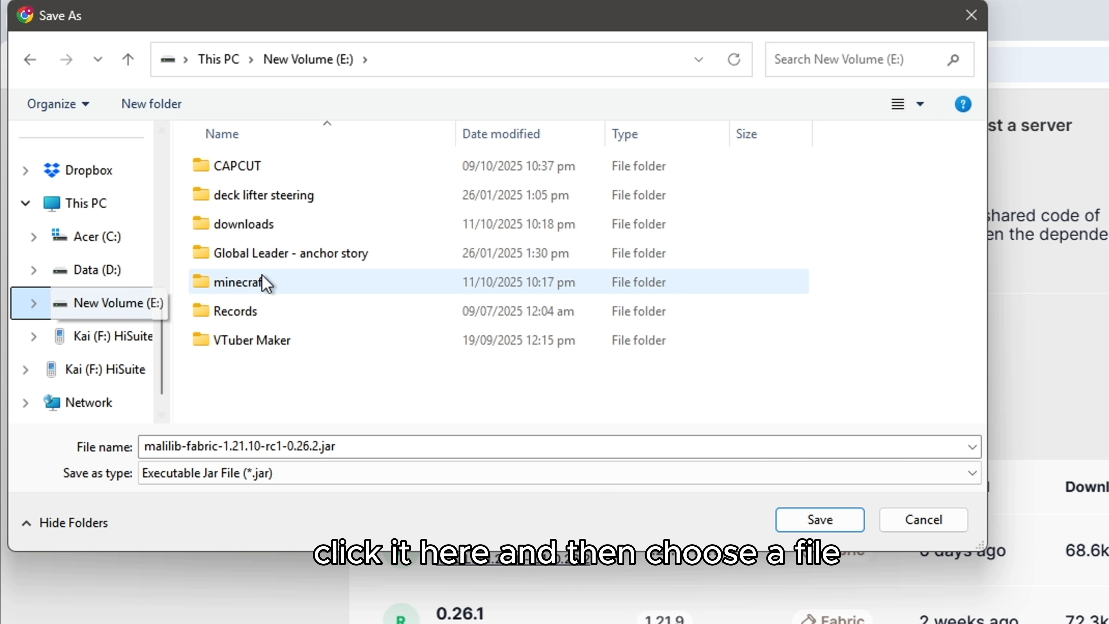
click(311, 288)
click(837, 522)
scroll(688, 404, down, 1)
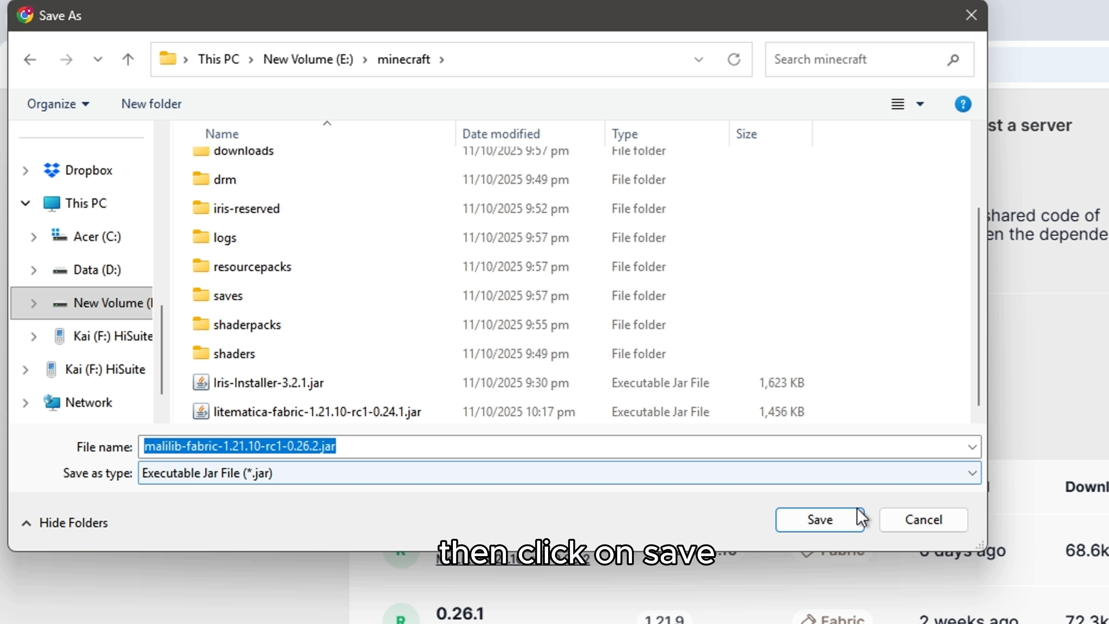
click(850, 520)
- Return to the mods catalogue and open the Fabric API mod page
click(782, 127)
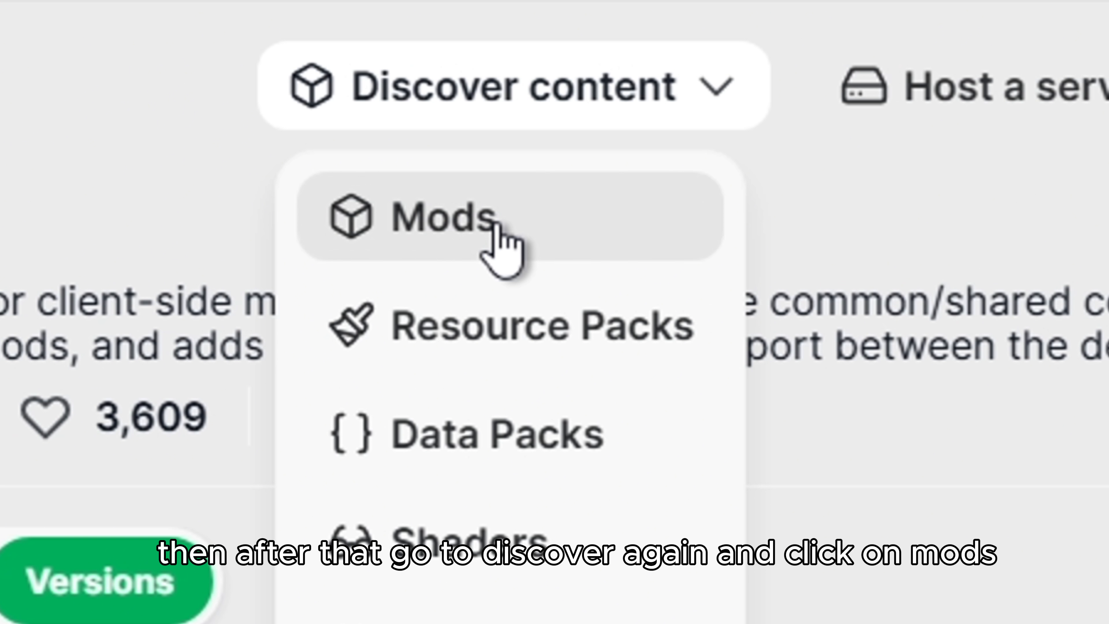
click(491, 230)
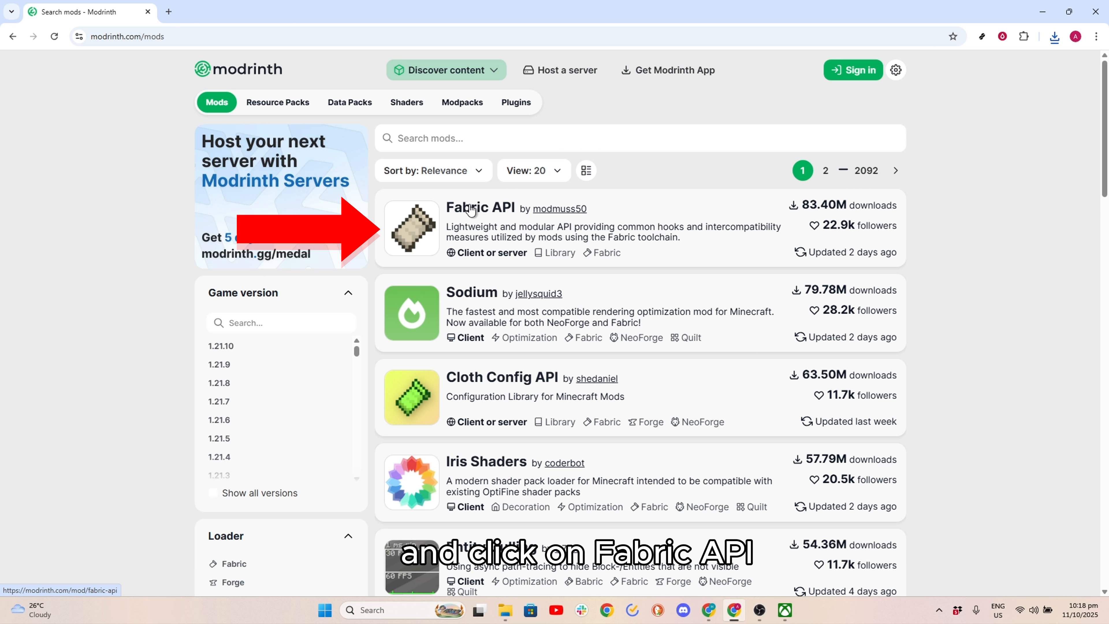
click(471, 209)
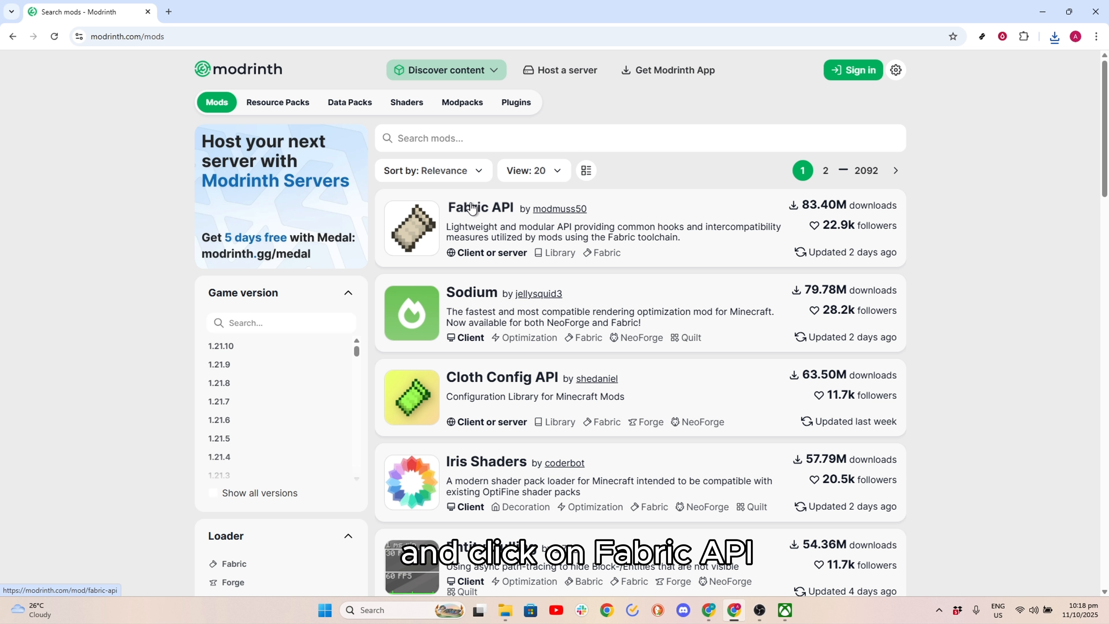
- Show Fabric API's versions and filter them to game version 1.21.9
click(348, 188)
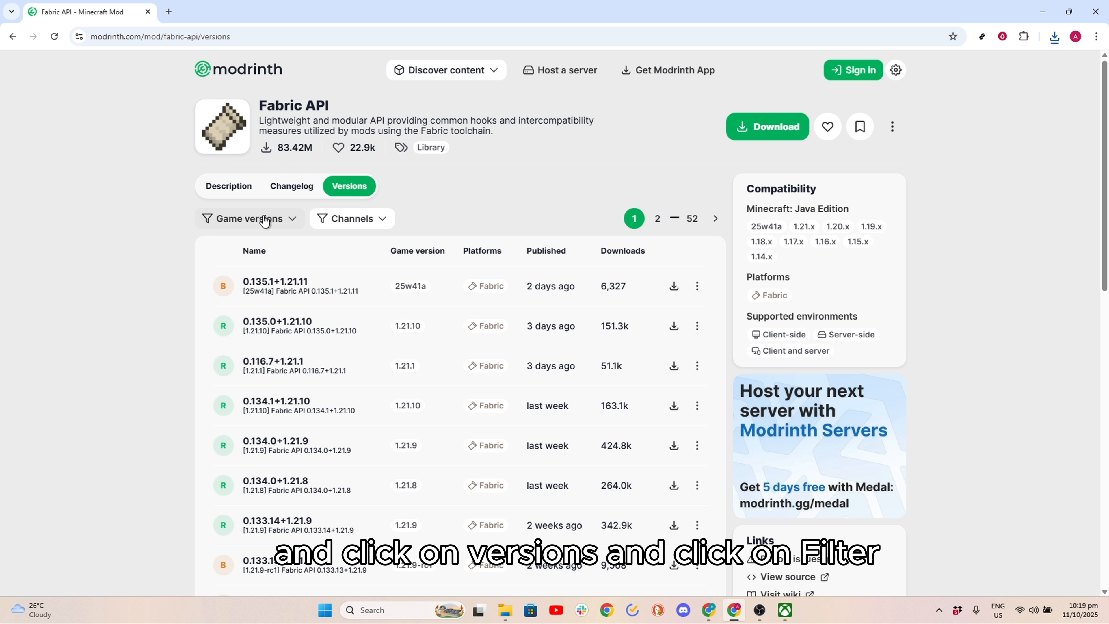
click(251, 219)
click(202, 302)
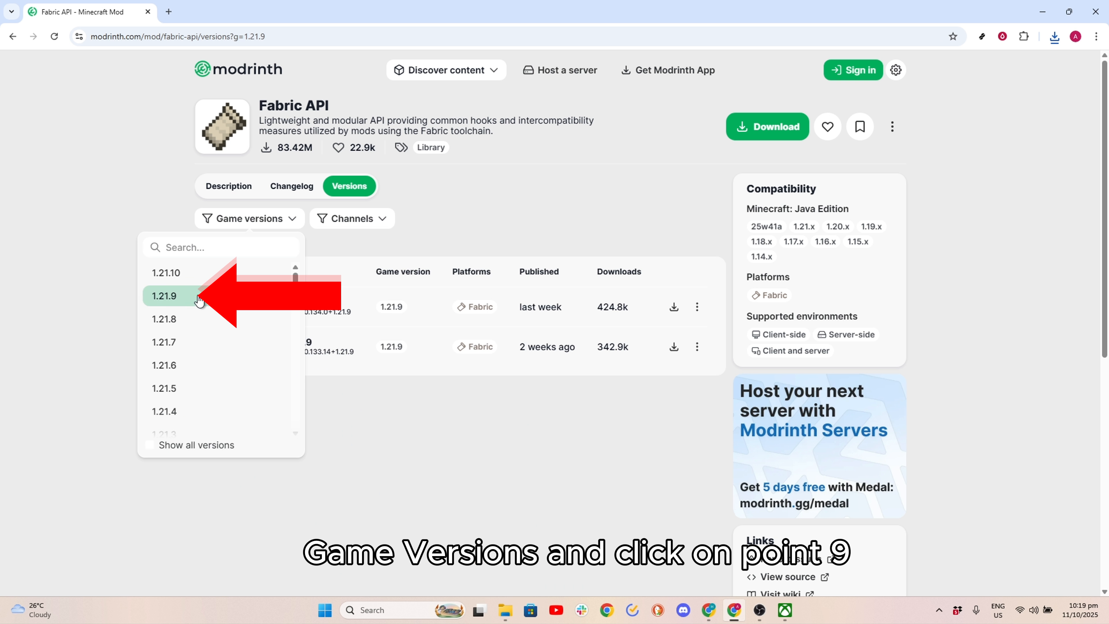
click(372, 401)
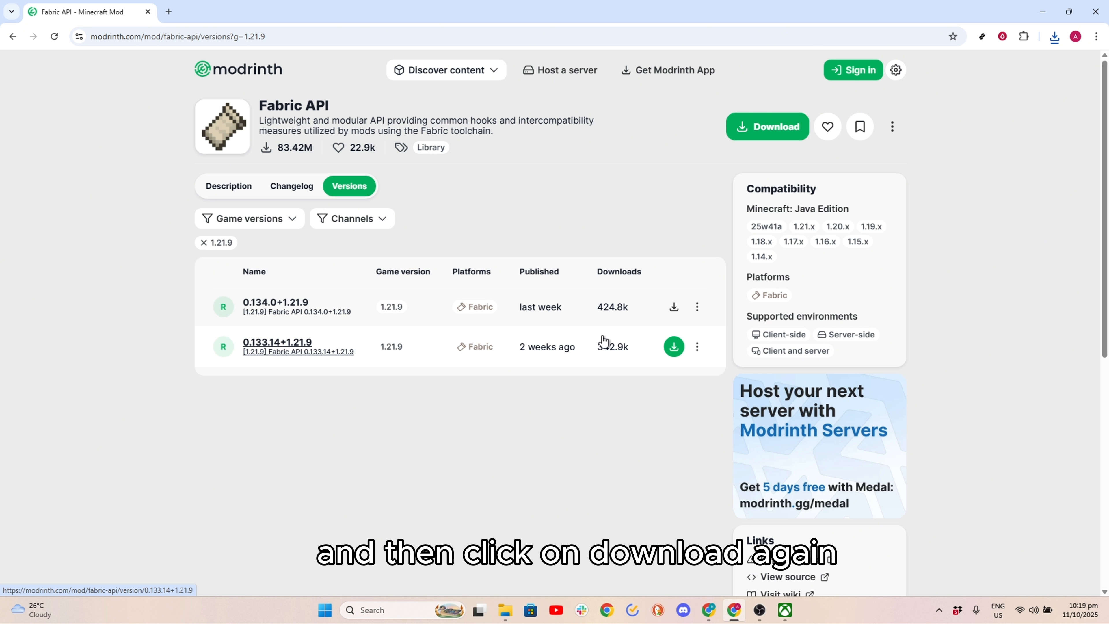
- Download Fabric API 0.134.0+1.21.9 into the minecraft folder and check the recent download history
click(674, 308)
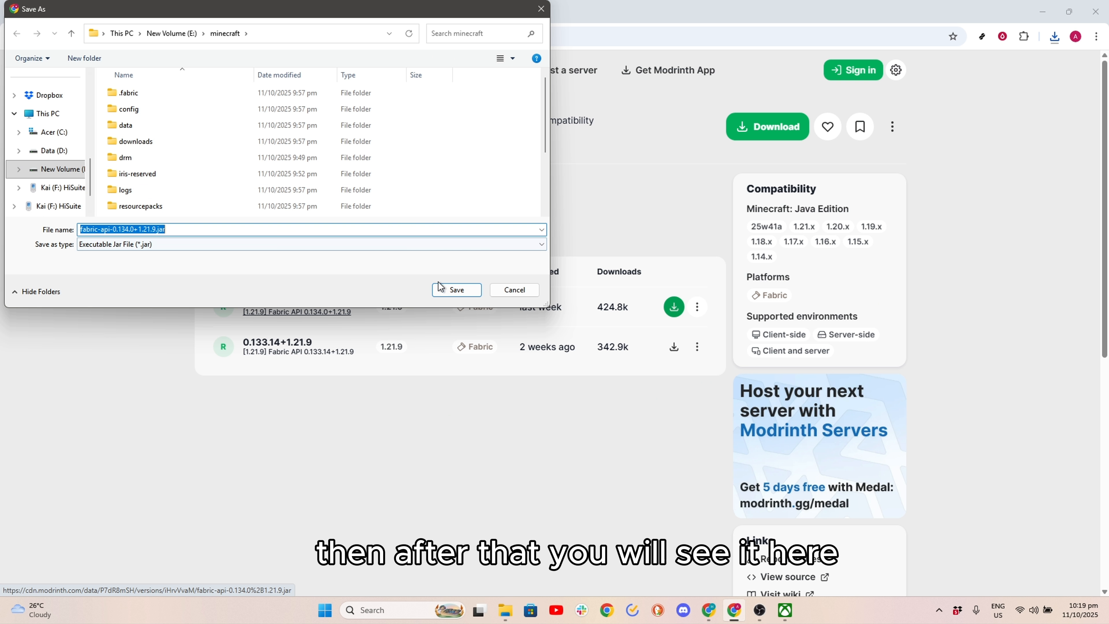
click(457, 290)
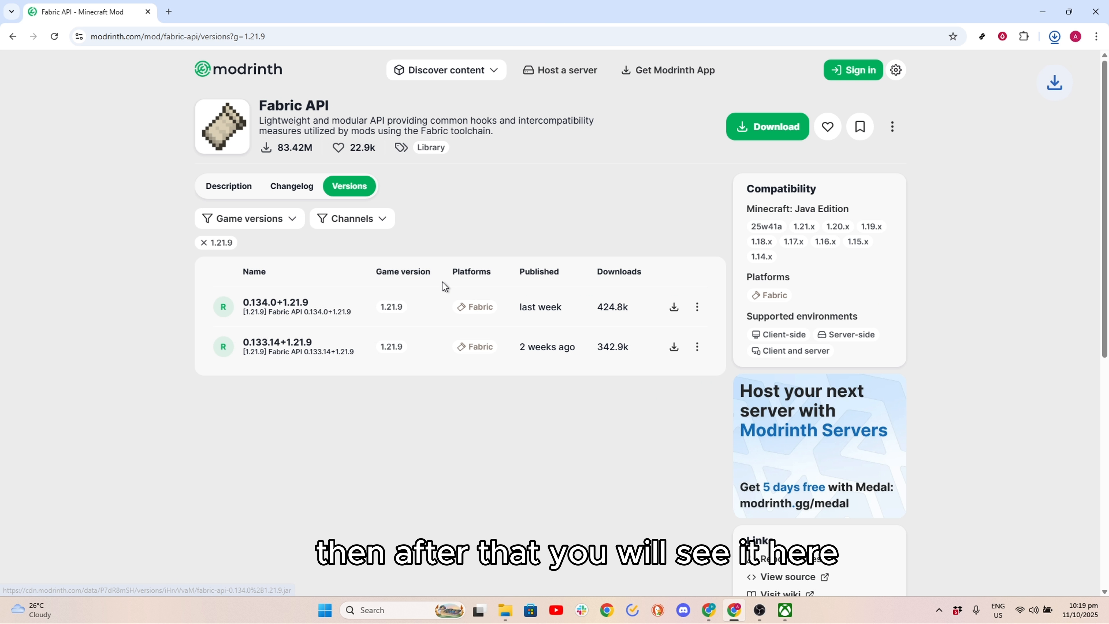
click(1054, 38)
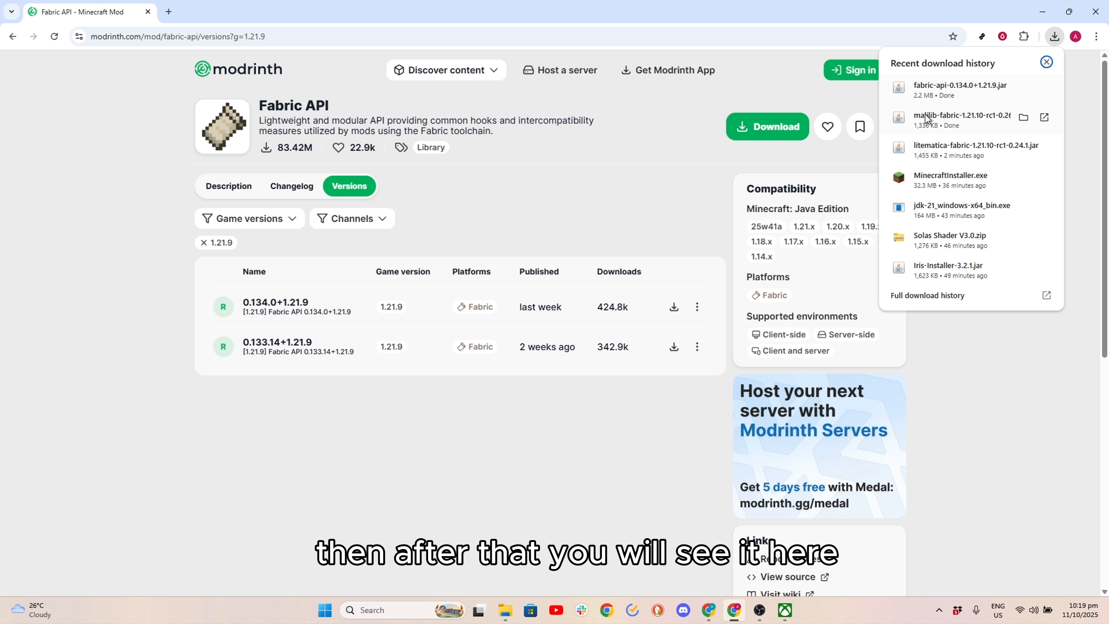
- Search Google for "fabric minecraft" in a new browser tab and open the official Fabric website, fabricmc.net
click(168, 18)
click(463, 236)
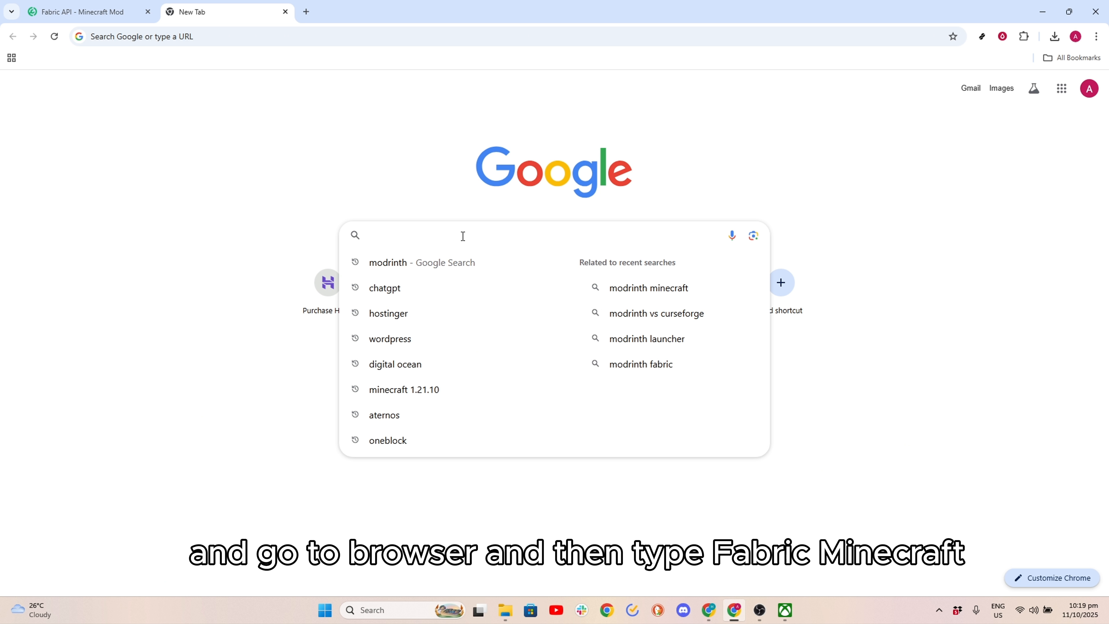
text(fabric min)
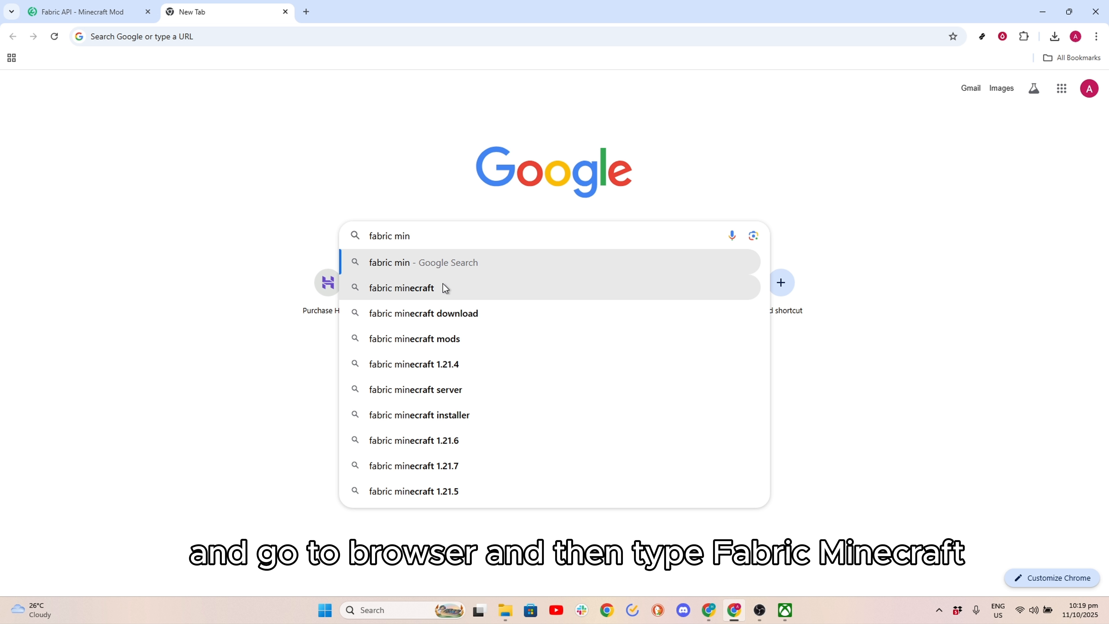
click(445, 288)
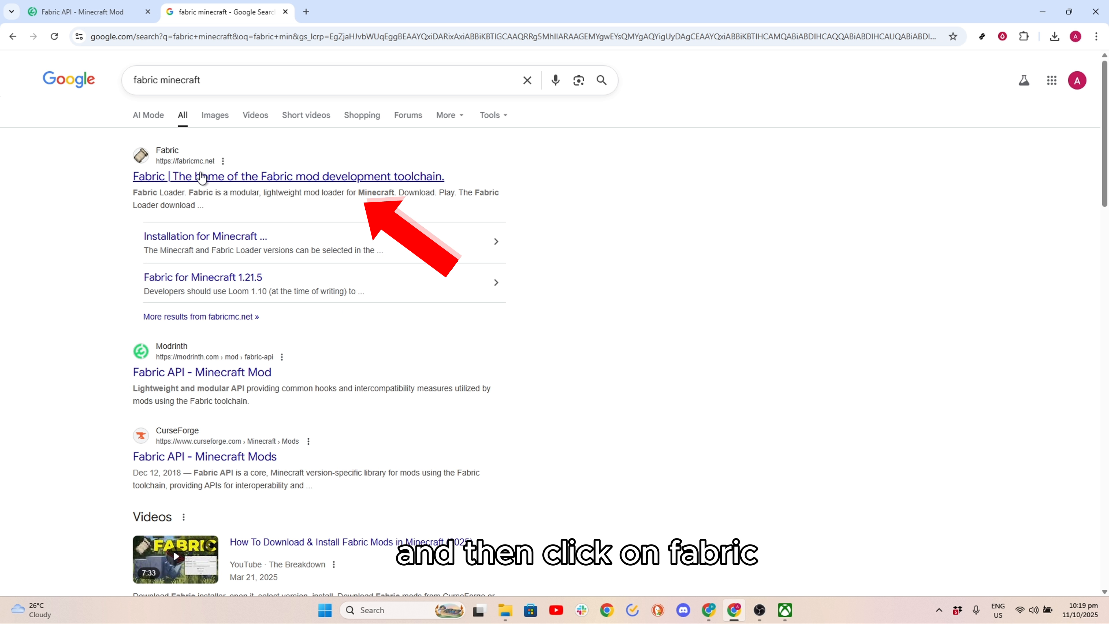
click(200, 176)
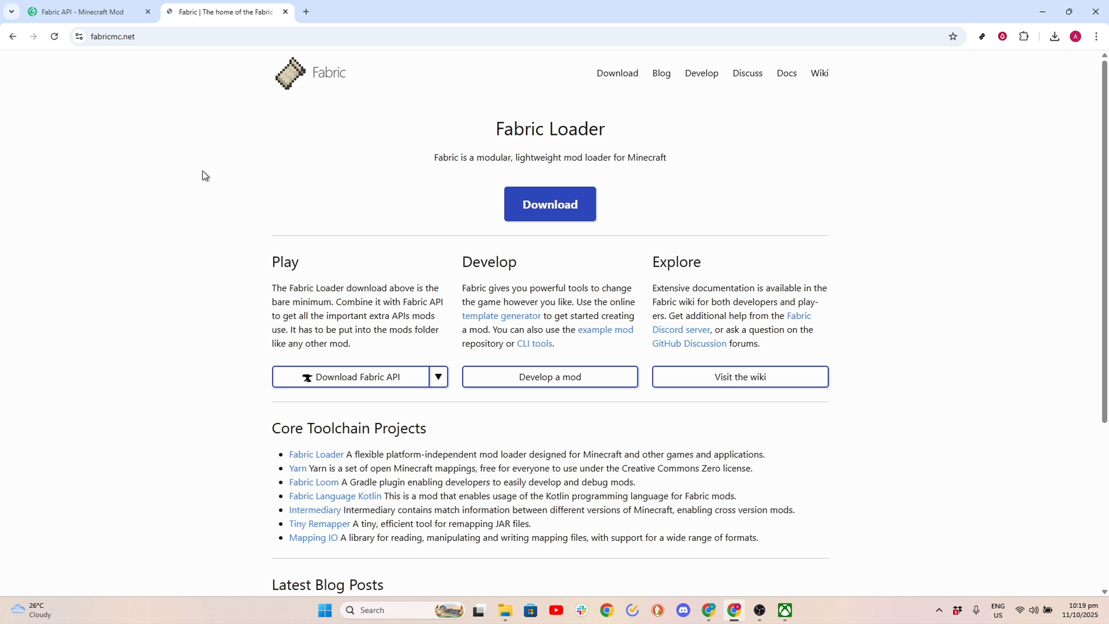
- Download the Fabric installer for Windows and save fabric-installer-1.1.0.exe in the minecraft folder
click(565, 205)
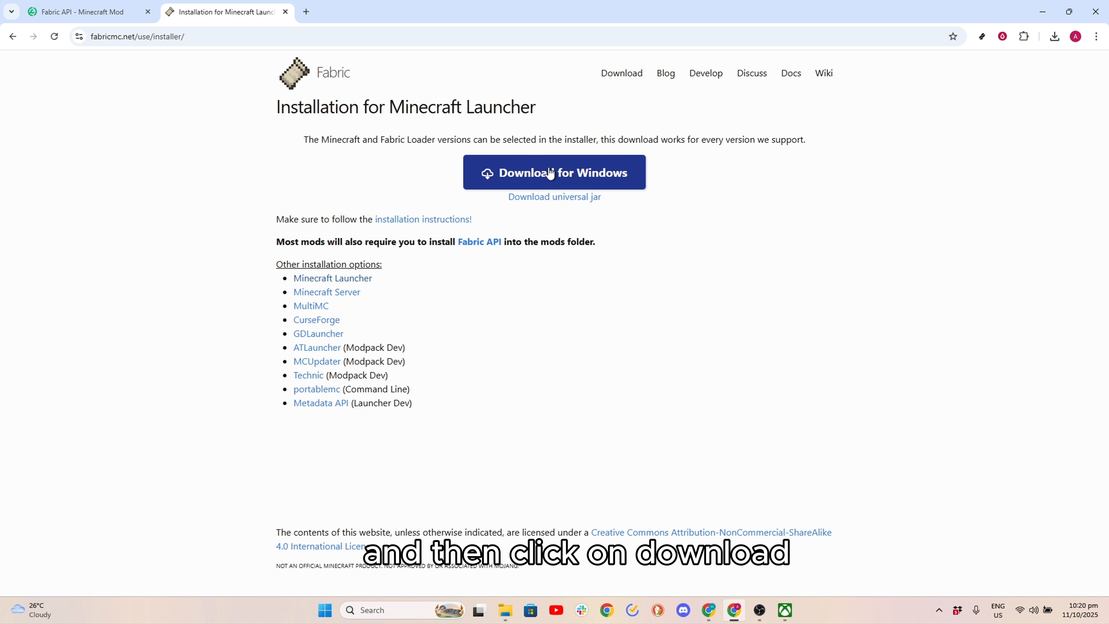
click(550, 173)
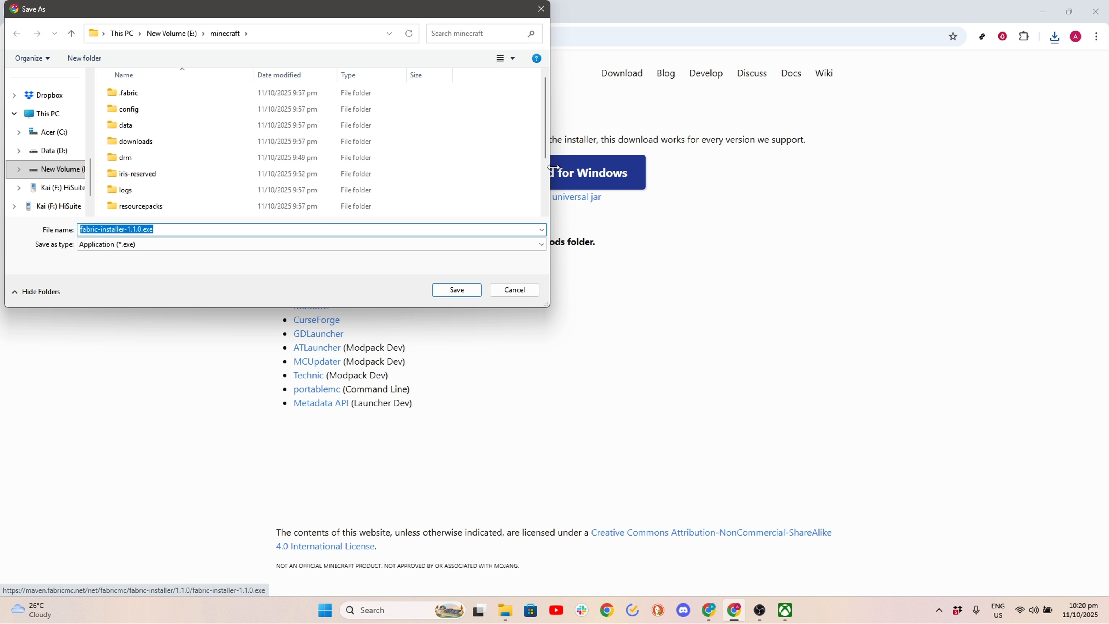
click(444, 292)
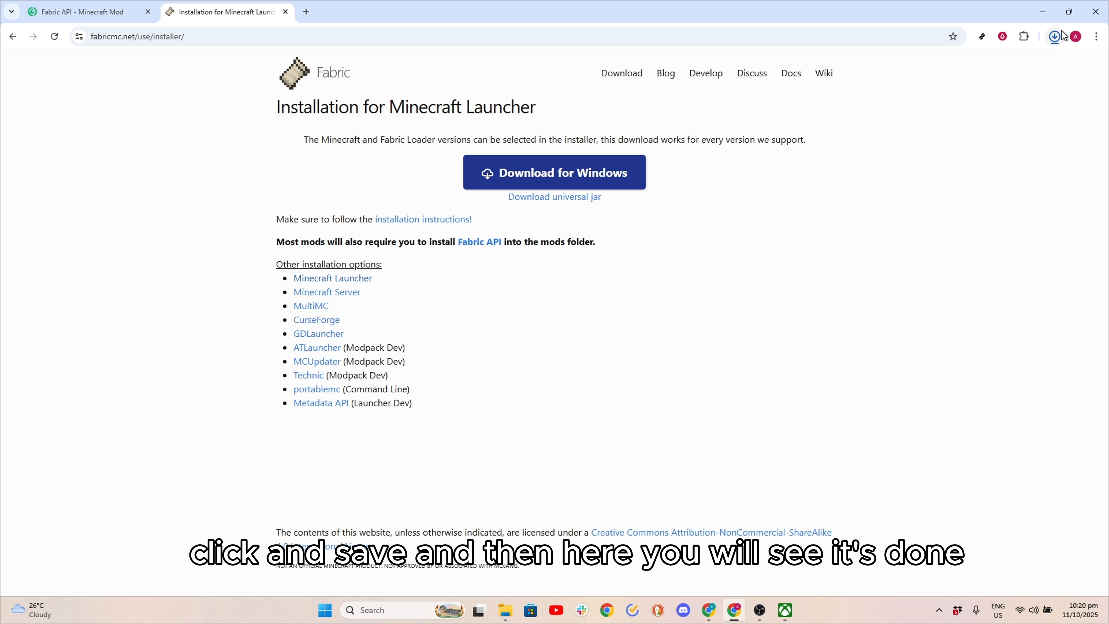
- Check the recent download history, then switch to File Explorer's minecraft folder and run fabric-installer-1.1.0.exe
click(1055, 37)
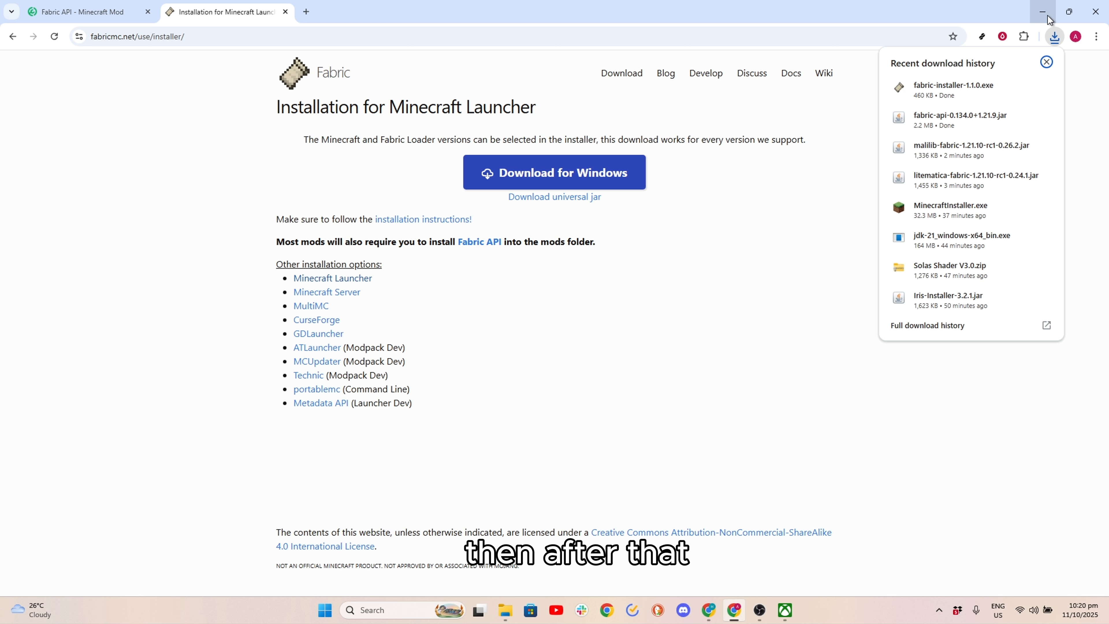
click(1048, 18)
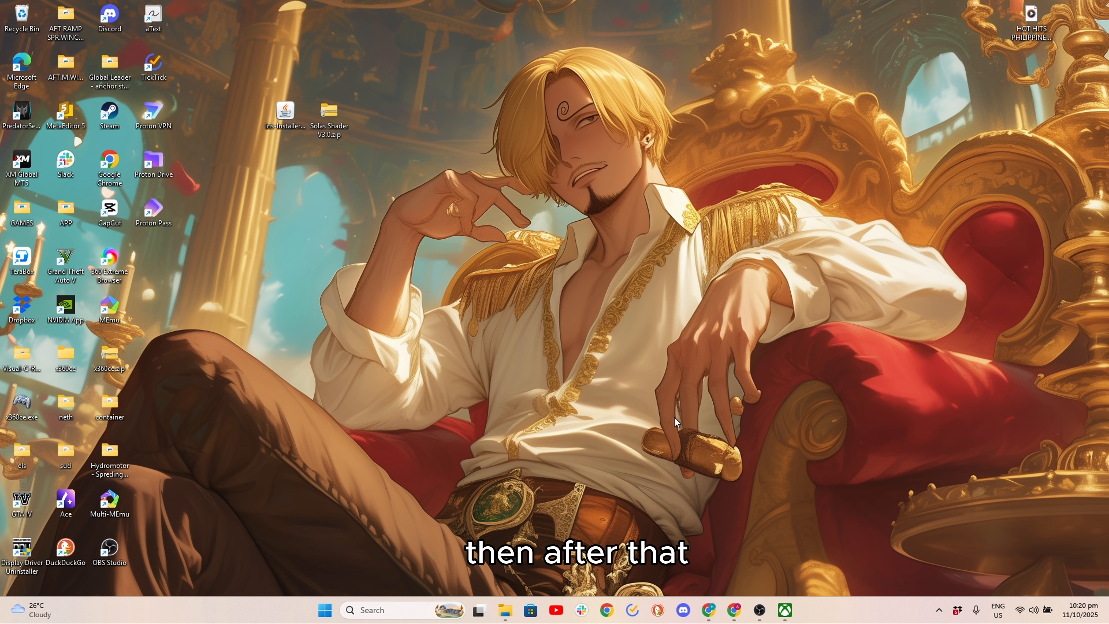
click(506, 609)
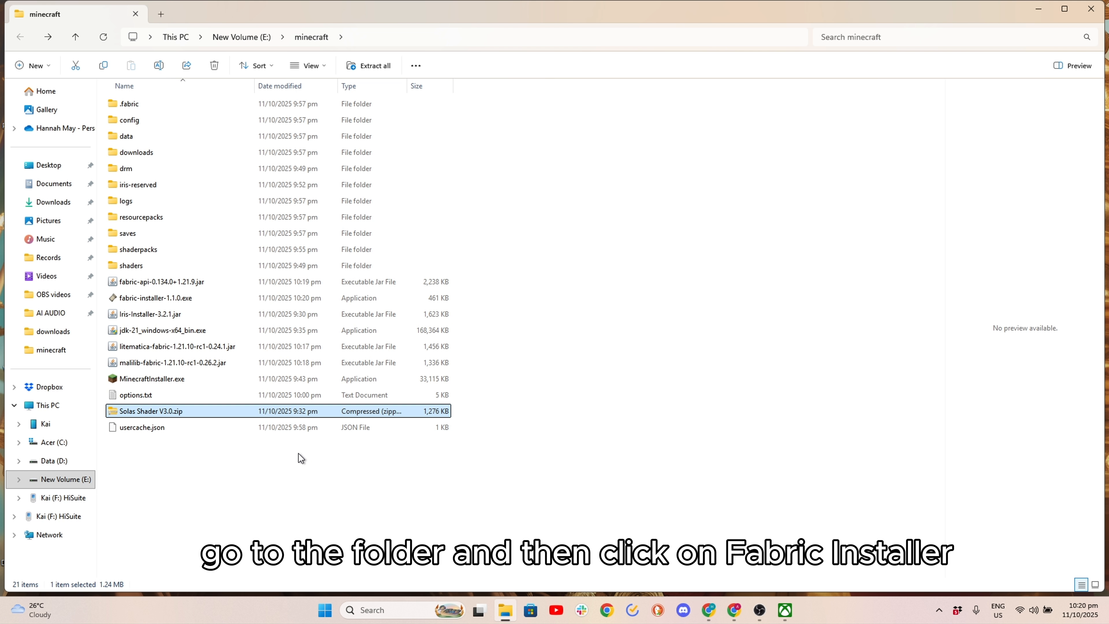
double_click(221, 299)
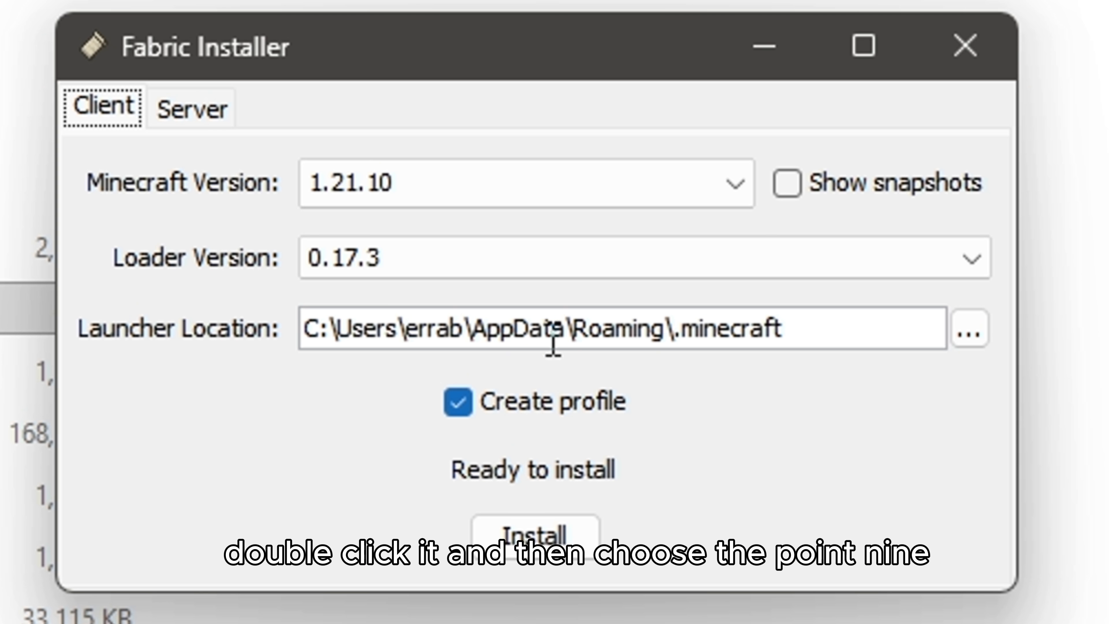
- Install the Fabric client for Minecraft 1.21.9 with loader 0.17.3 and a created profile, then close the installer
click(589, 162)
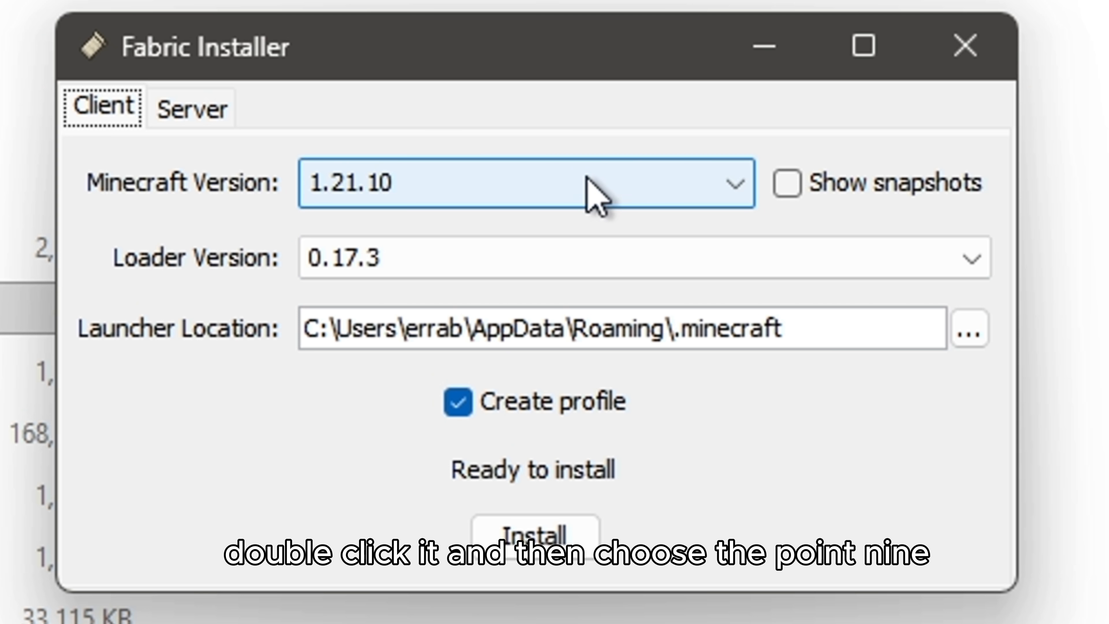
click(515, 256)
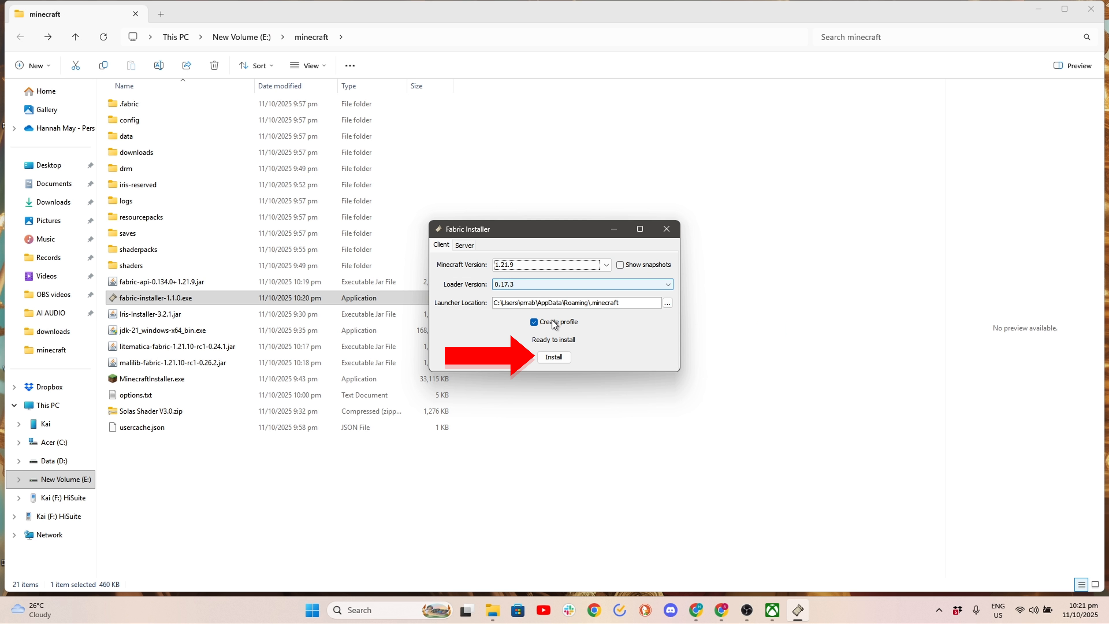
click(553, 357)
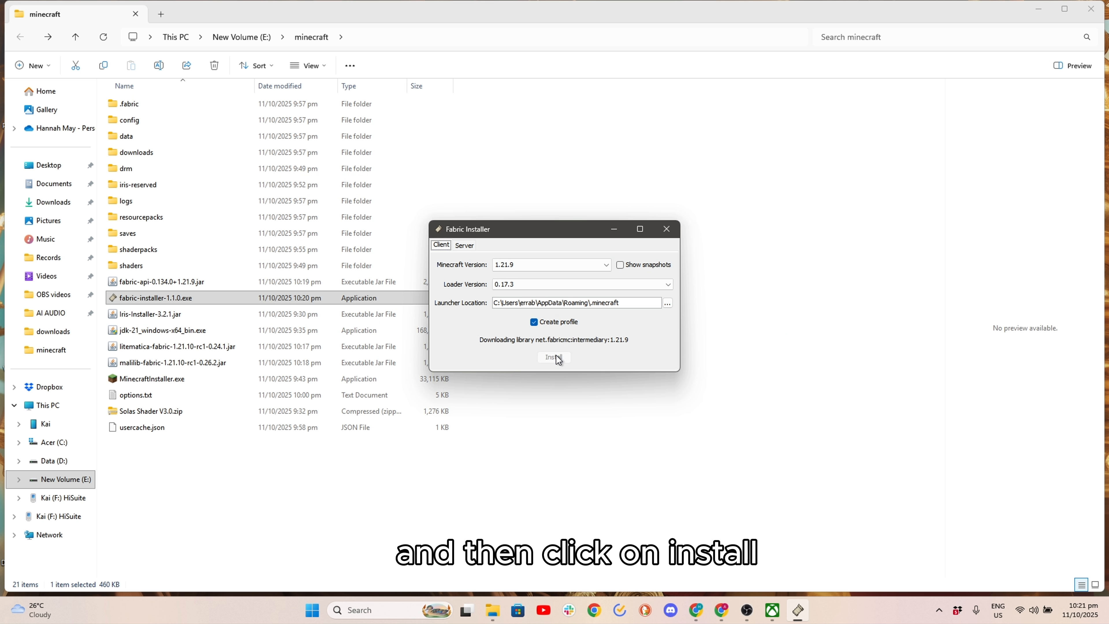
click(554, 324)
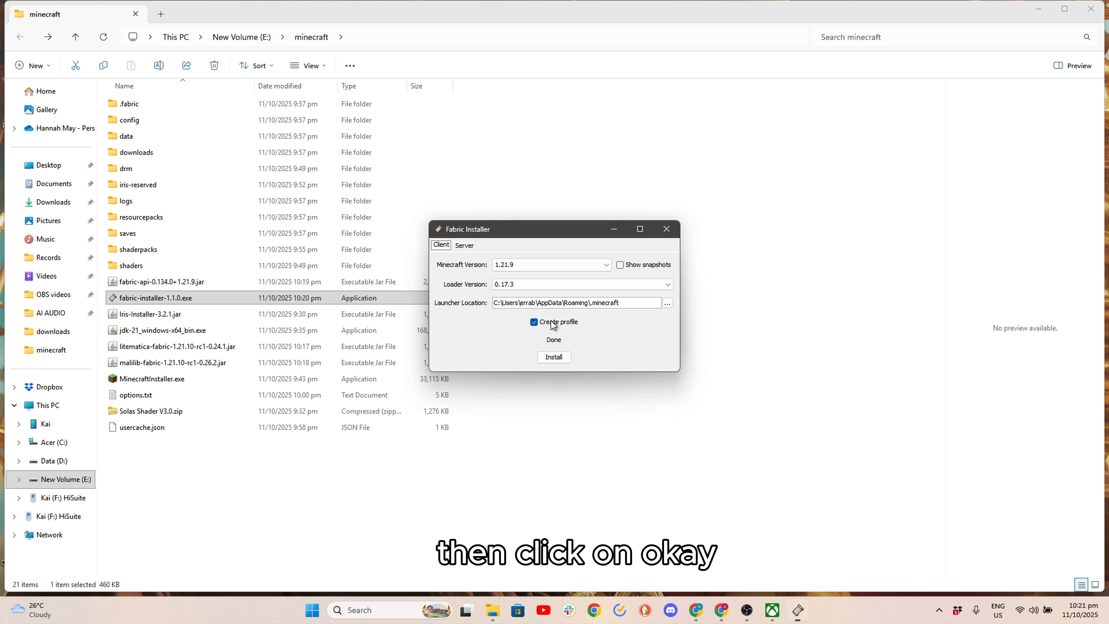
click(667, 229)
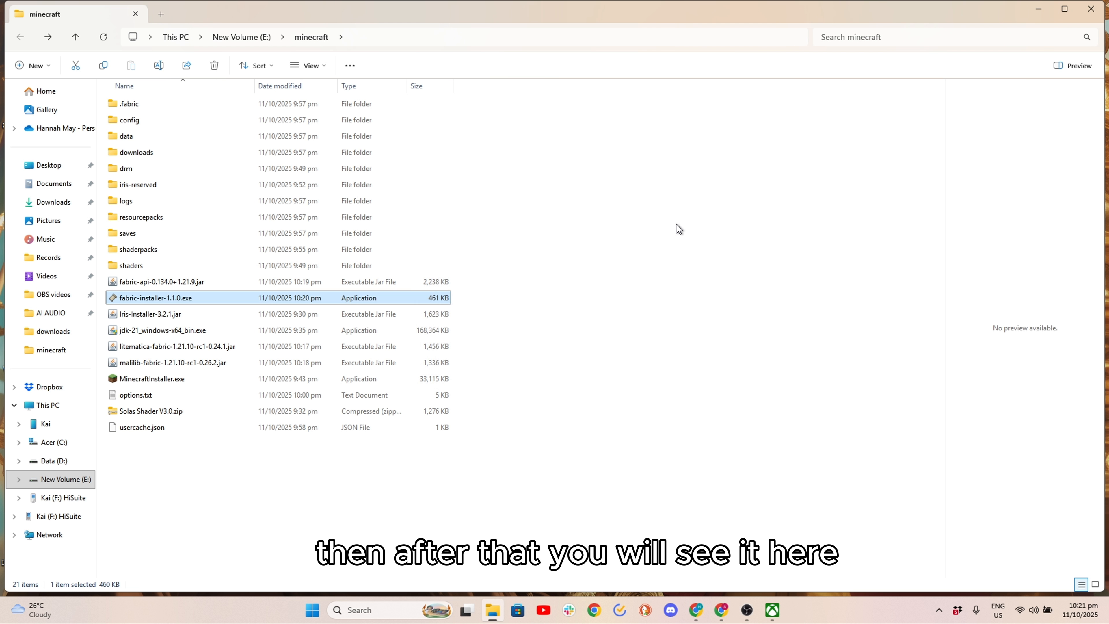
- Switch to the Minecraft Launcher, maximize it and show the installations of Minecraft: Java Edition
click(1039, 10)
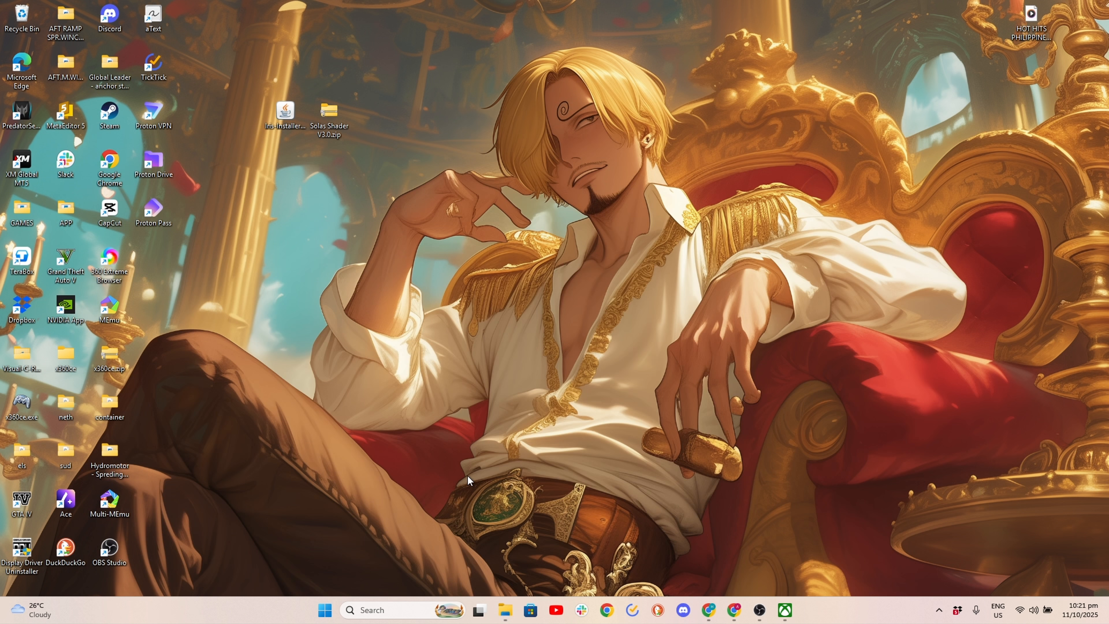
click(400, 610)
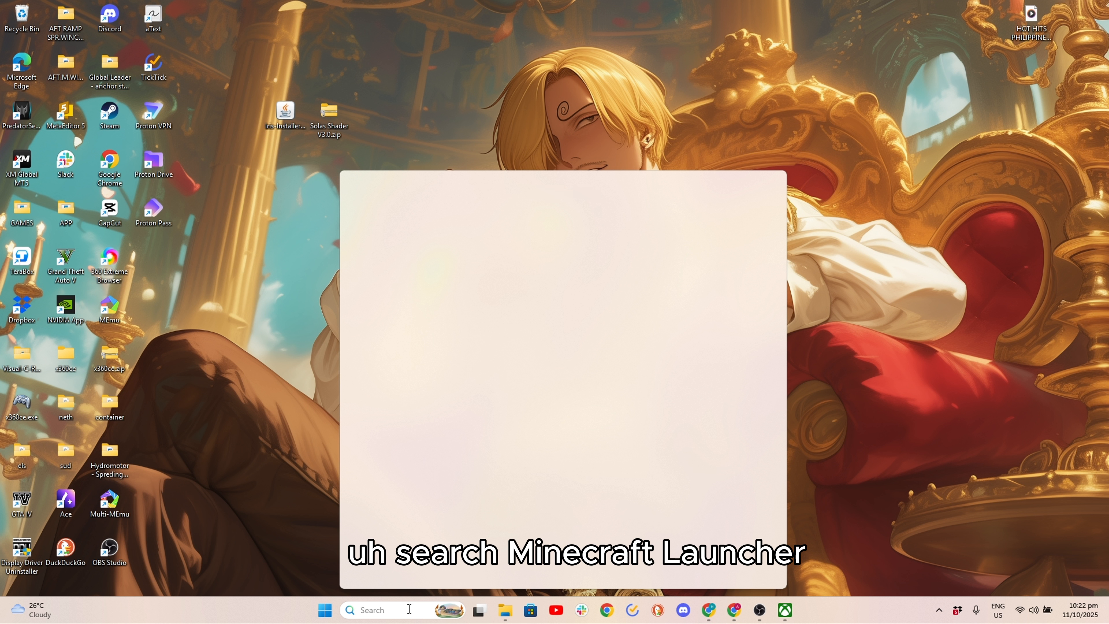
click(452, 218)
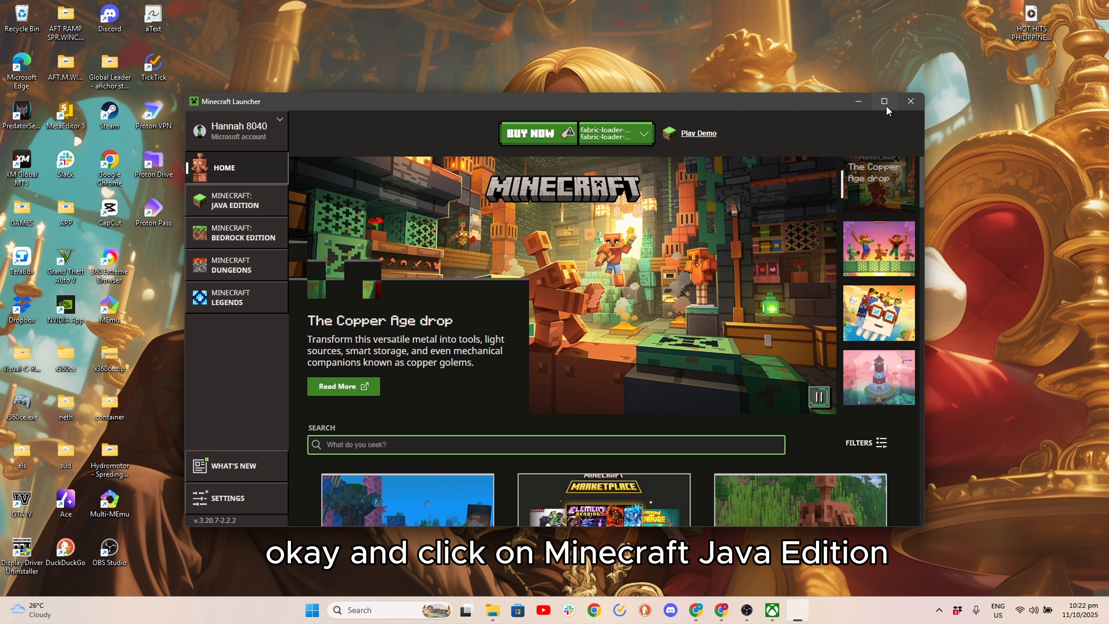
click(885, 103)
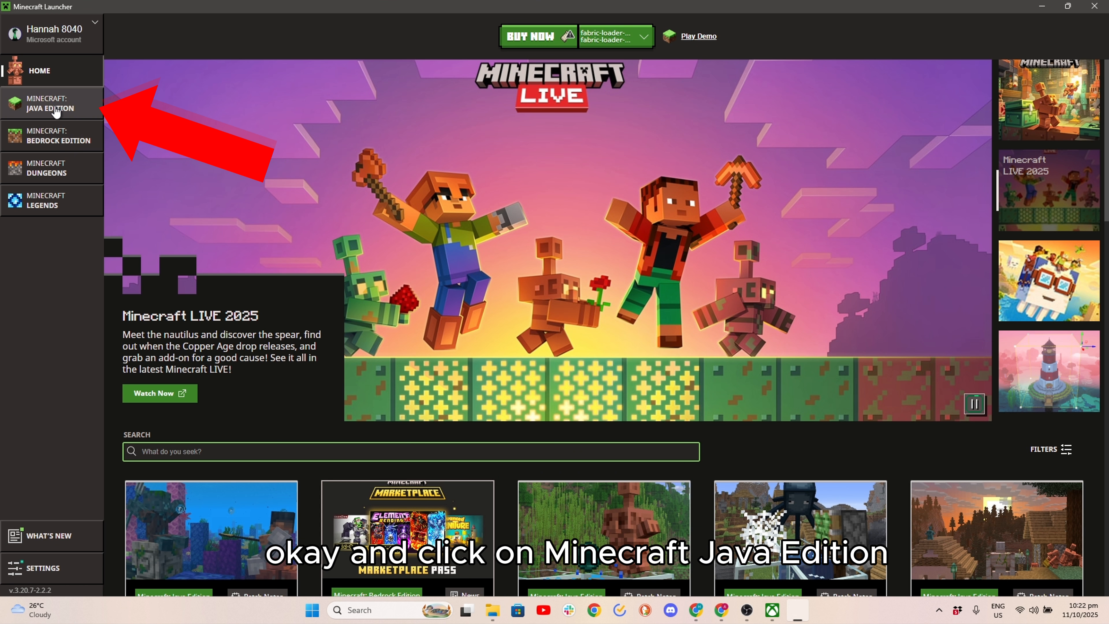
click(33, 109)
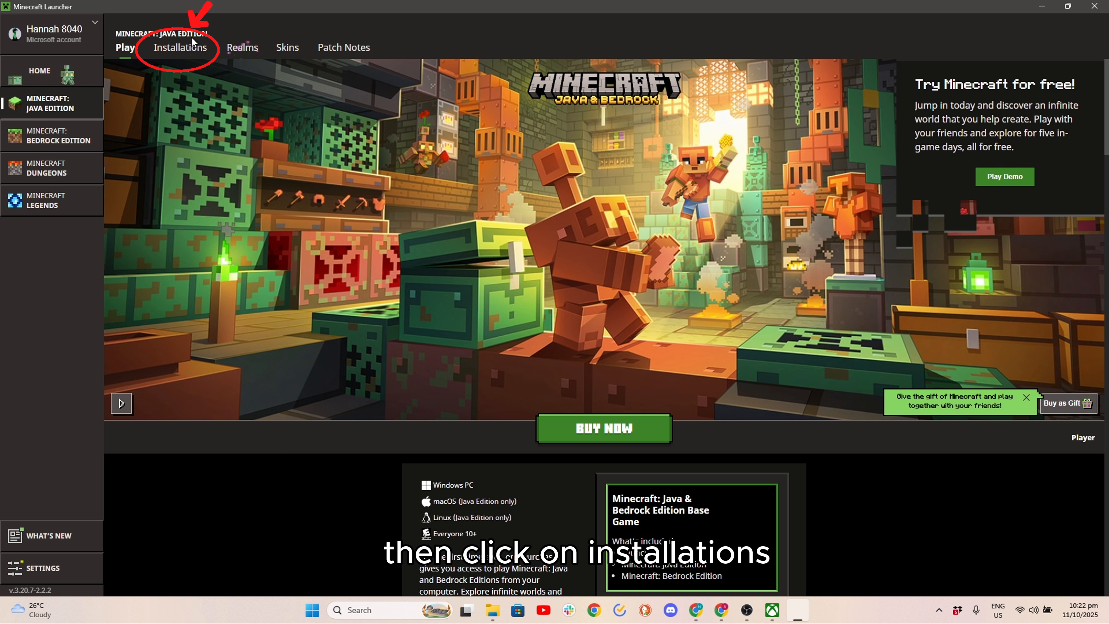
click(187, 52)
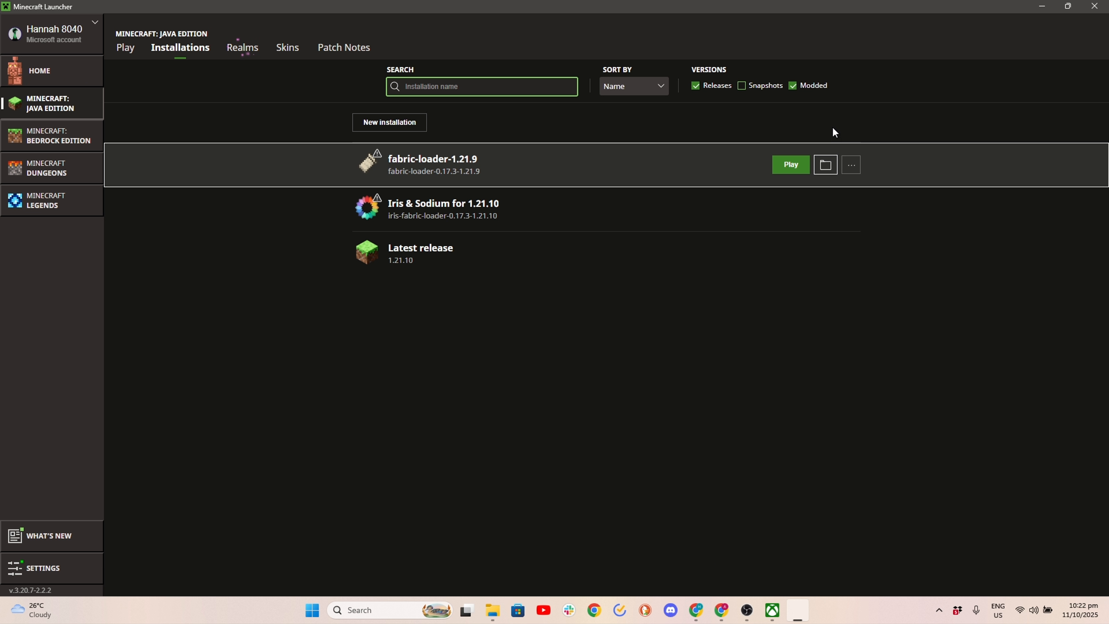
- Open the game folder of the fabric-loader-1.21.9 installation and enter its mods folder
click(825, 165)
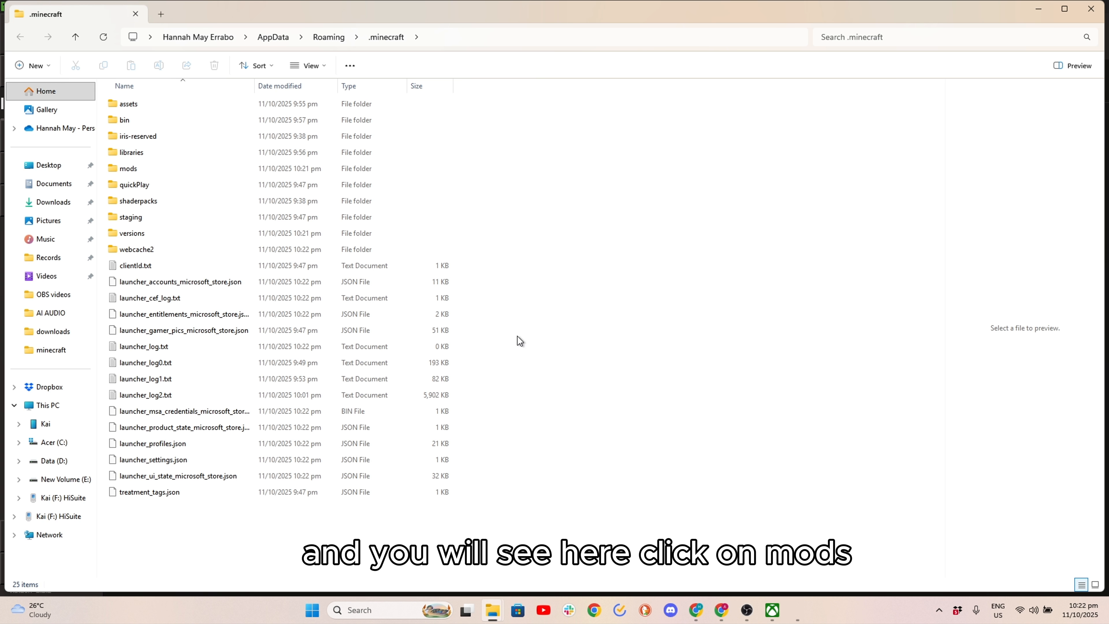
click(205, 171)
double_click(206, 172)
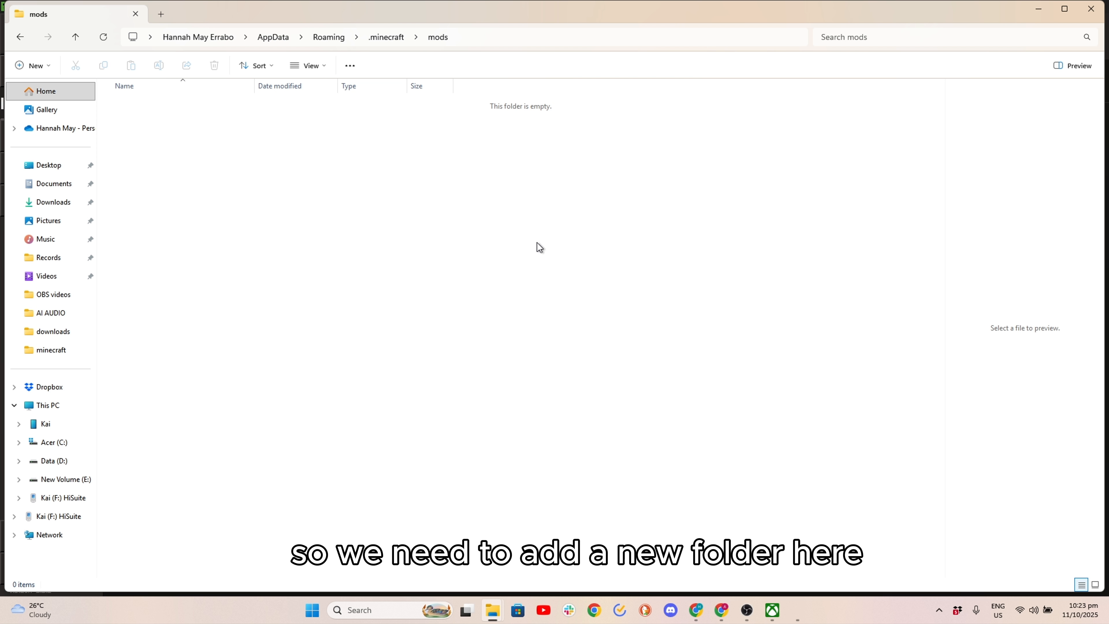
- Open the minecraft folder in its own window and arrange it so the mods folder's file area stays reachable
drag(322, 21, 177, 60)
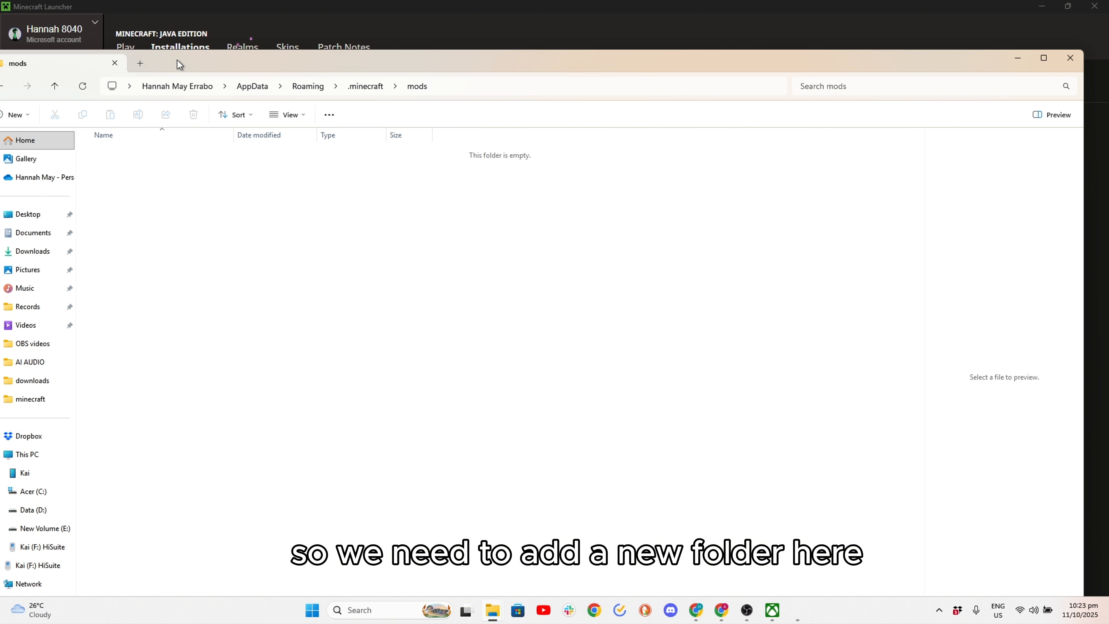
click(141, 65)
click(30, 398)
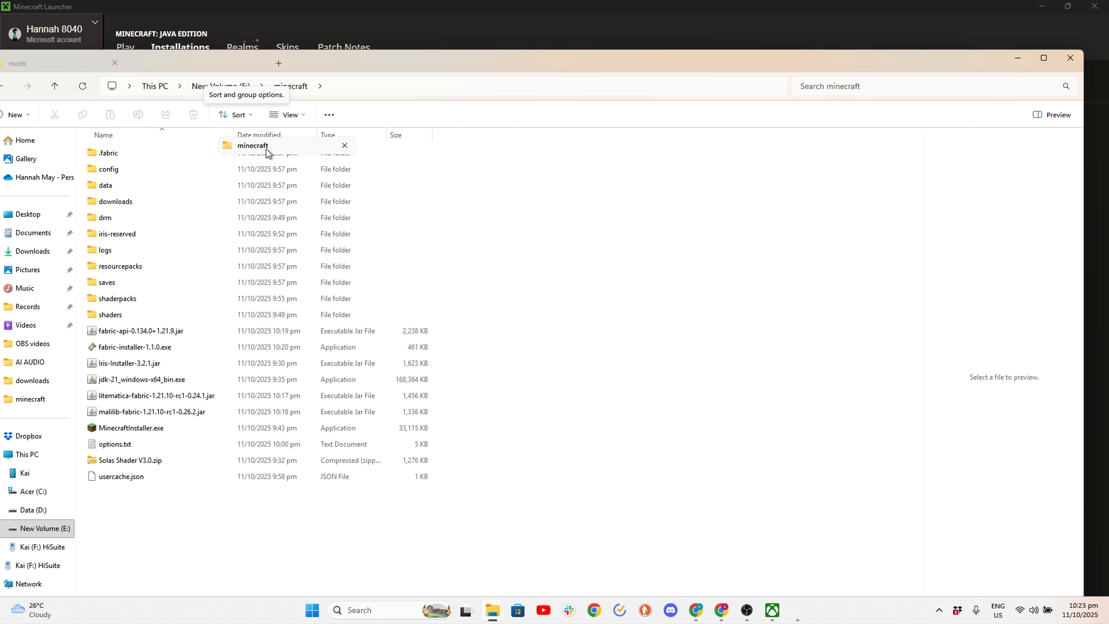
key(ctrl+w)
key(alt+Tab)
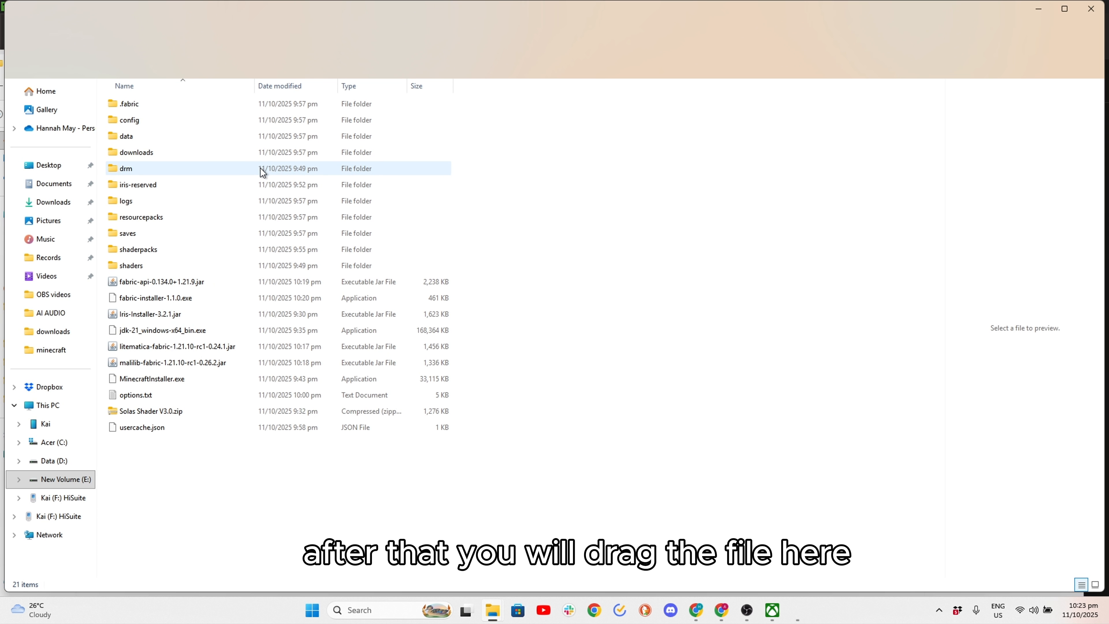
drag(412, 24, 431, 101)
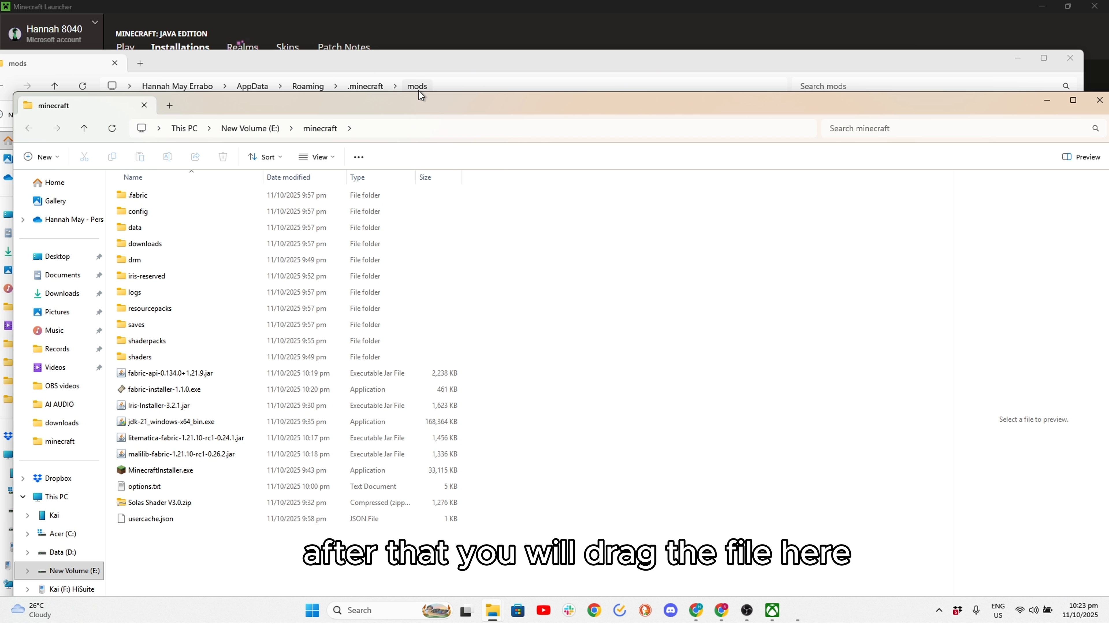
click(337, 57)
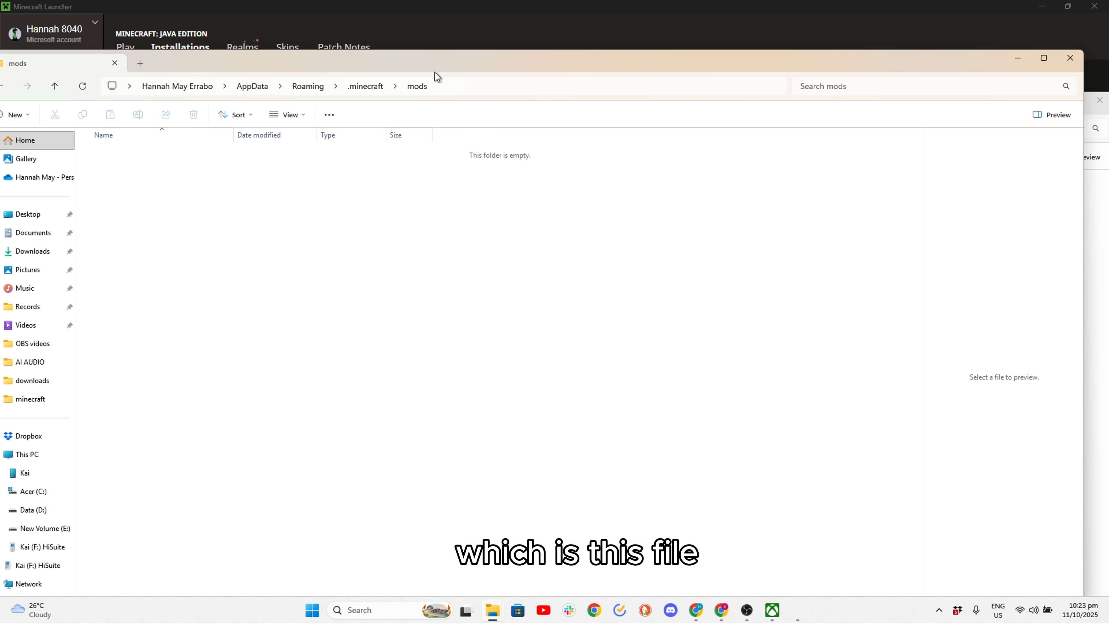
click(1097, 184)
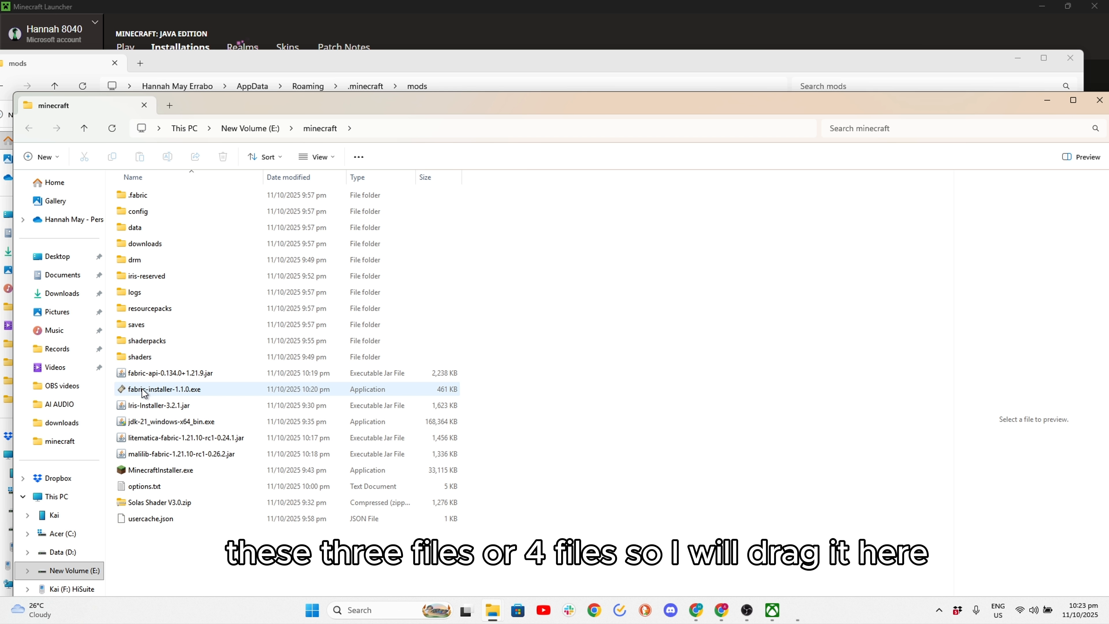
drag(417, 111, 536, 255)
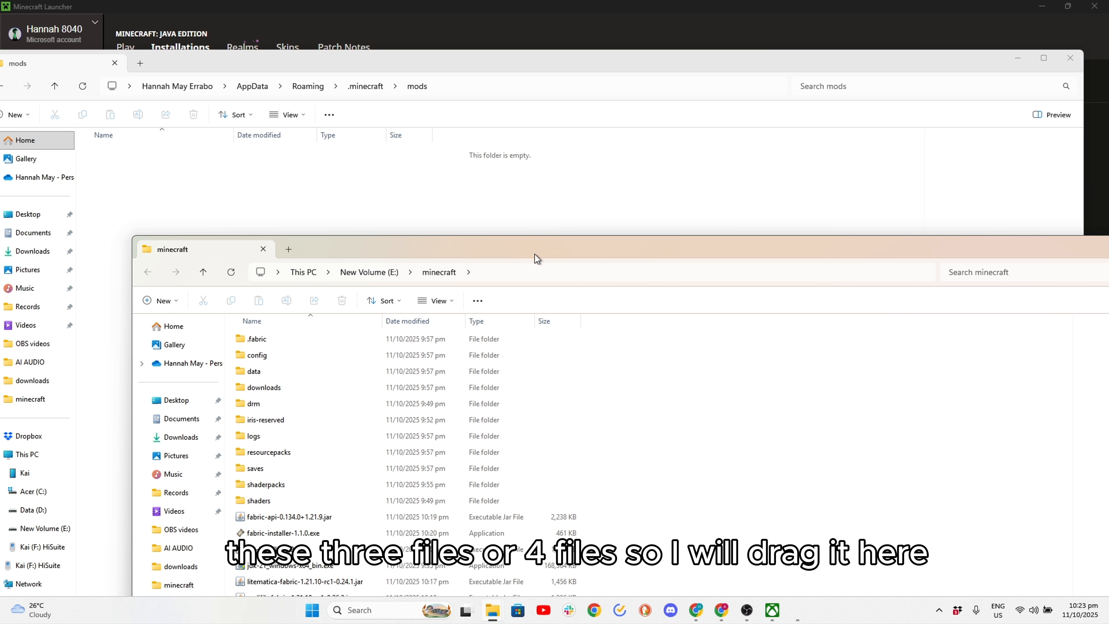
- Copy fabric-installer-1.1.0.exe and the Litematica, Fabric API and MaLiLib jar files from the minecraft folder into the mods folder
click(308, 533)
drag(308, 533, 190, 202)
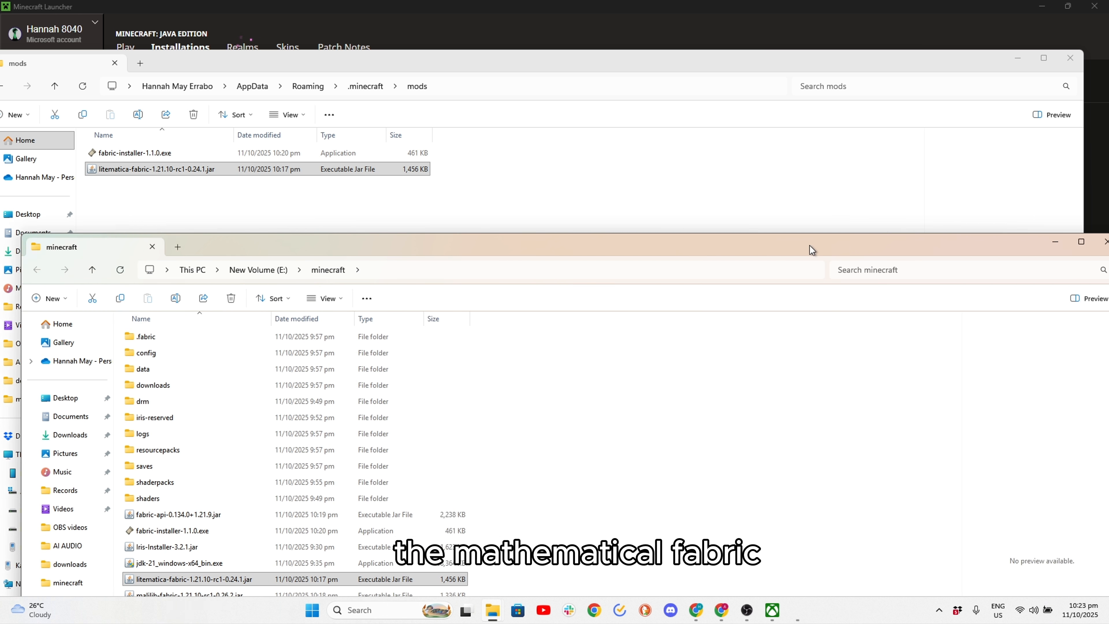
drag(812, 250, 1007, 211)
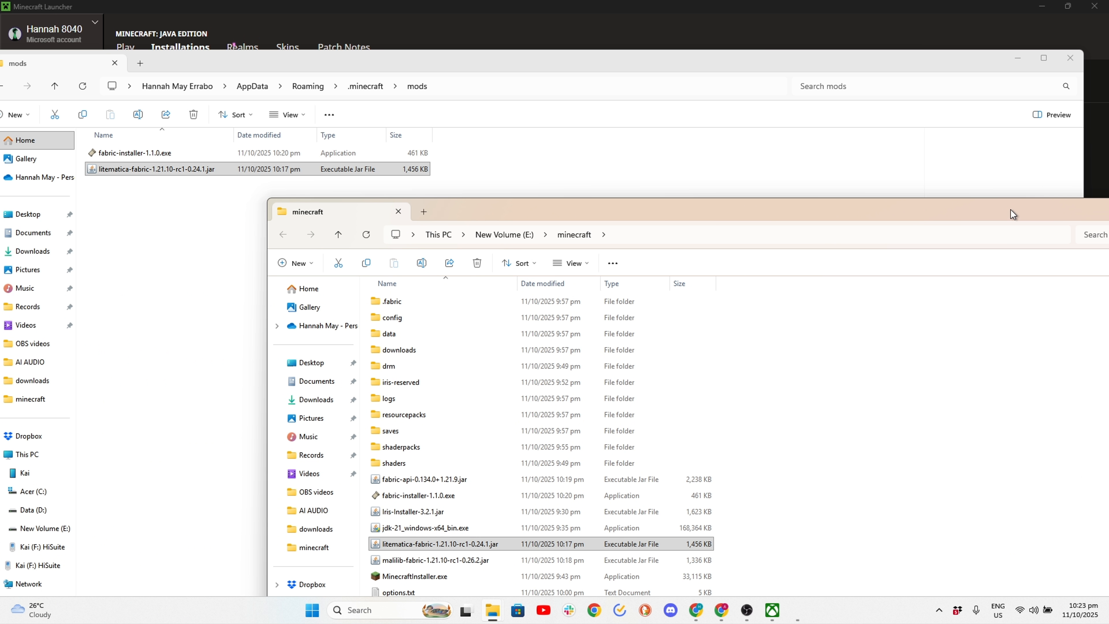
drag(475, 478, 163, 271)
click(765, 446)
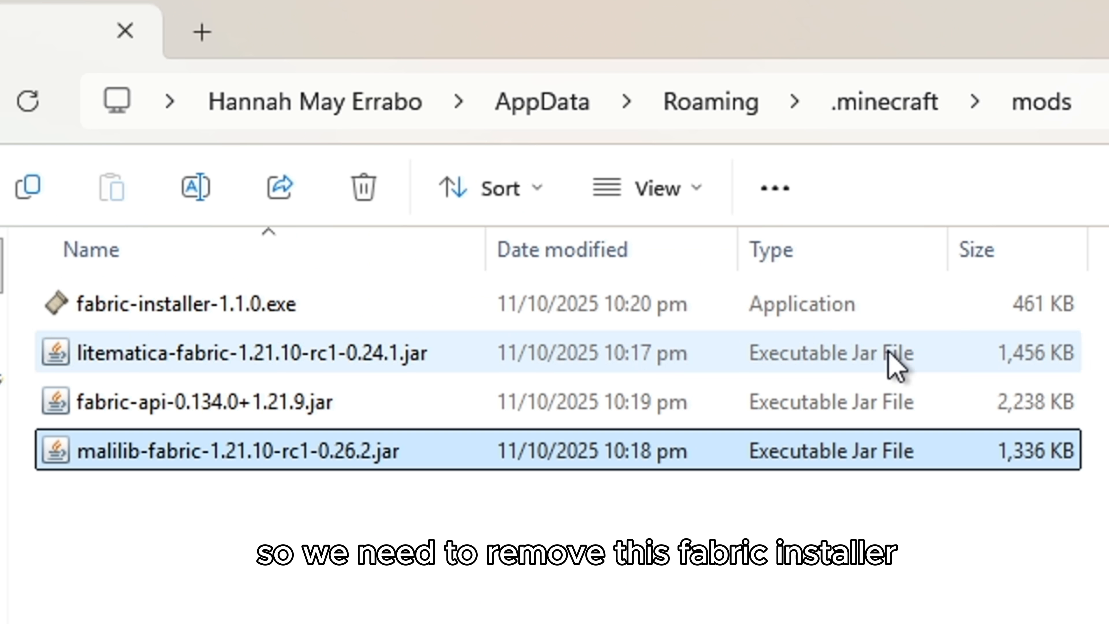
- Delete fabric-installer-1.1.0.exe from the mods folder and close both File Explorer windows
click(654, 314)
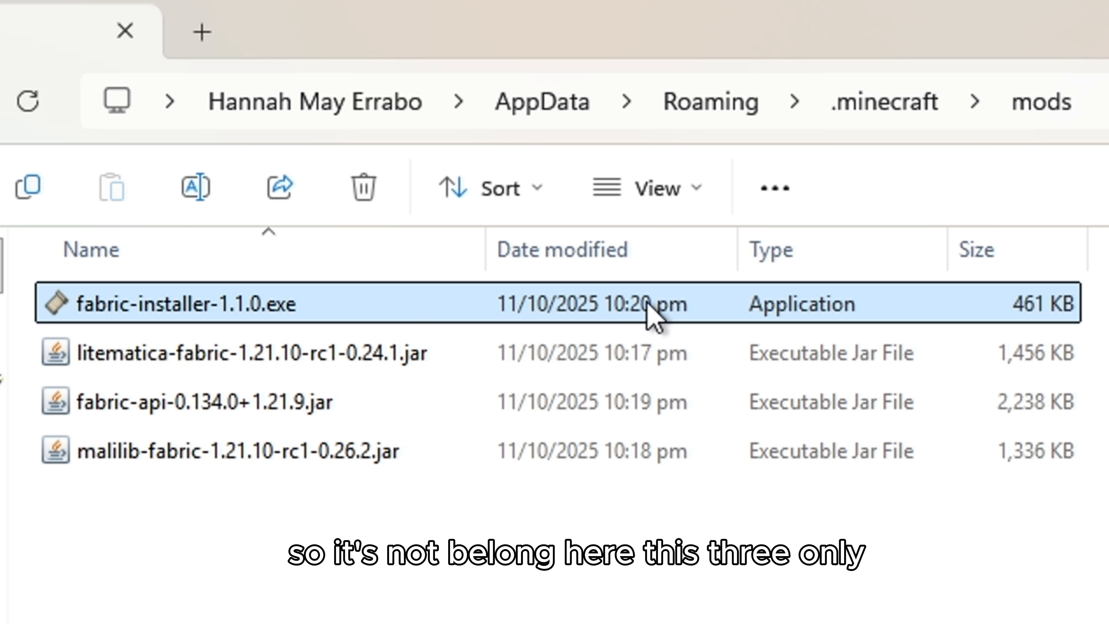
key(Delete)
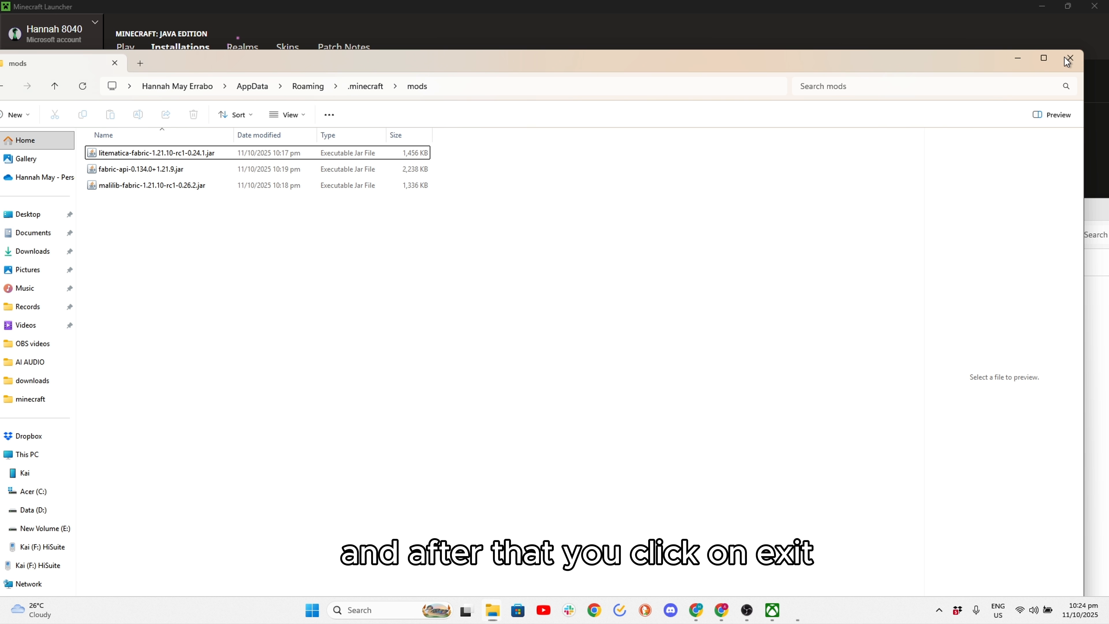
click(1070, 60)
drag(890, 213, 704, 200)
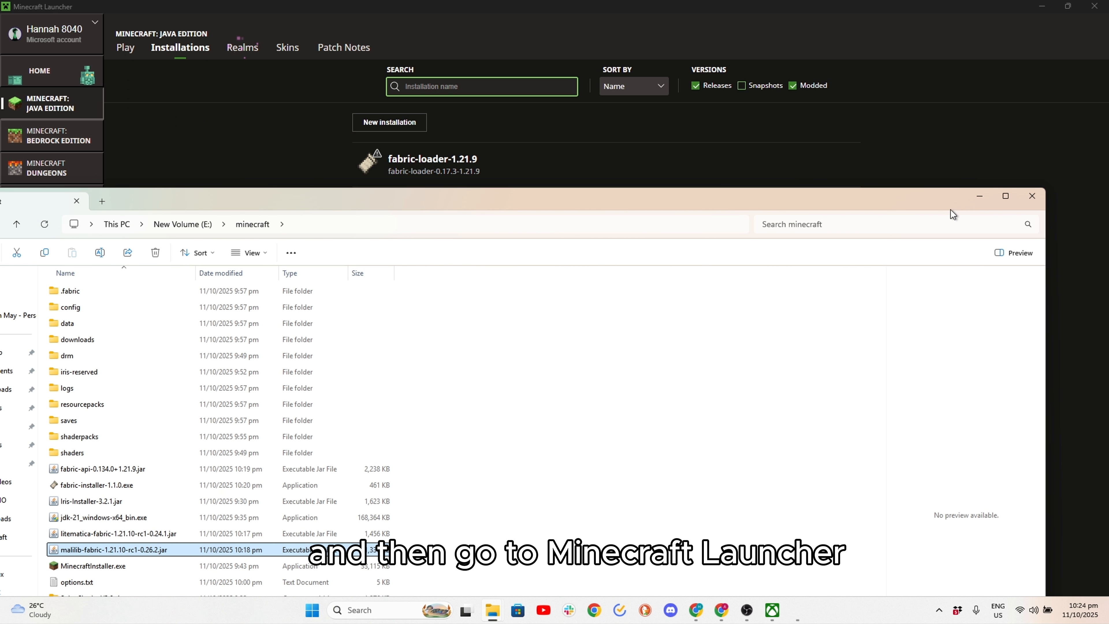
click(1025, 197)
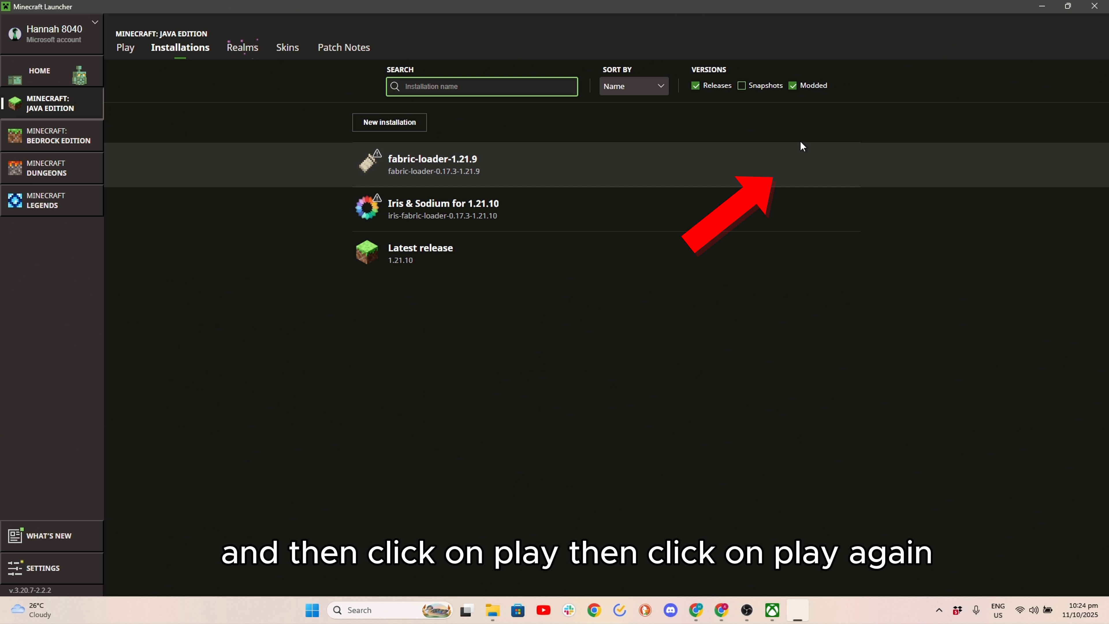
- Launch the fabric-loader-1.21.9 installation, accepting the risks with no further warnings, and go to the launcher's home page
click(790, 166)
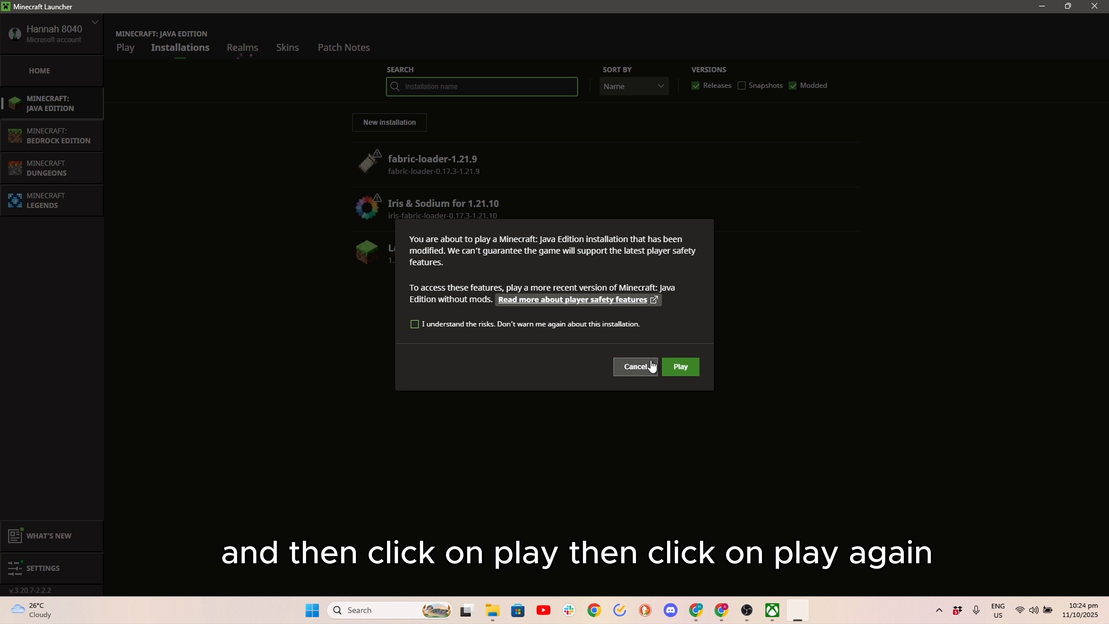
click(415, 324)
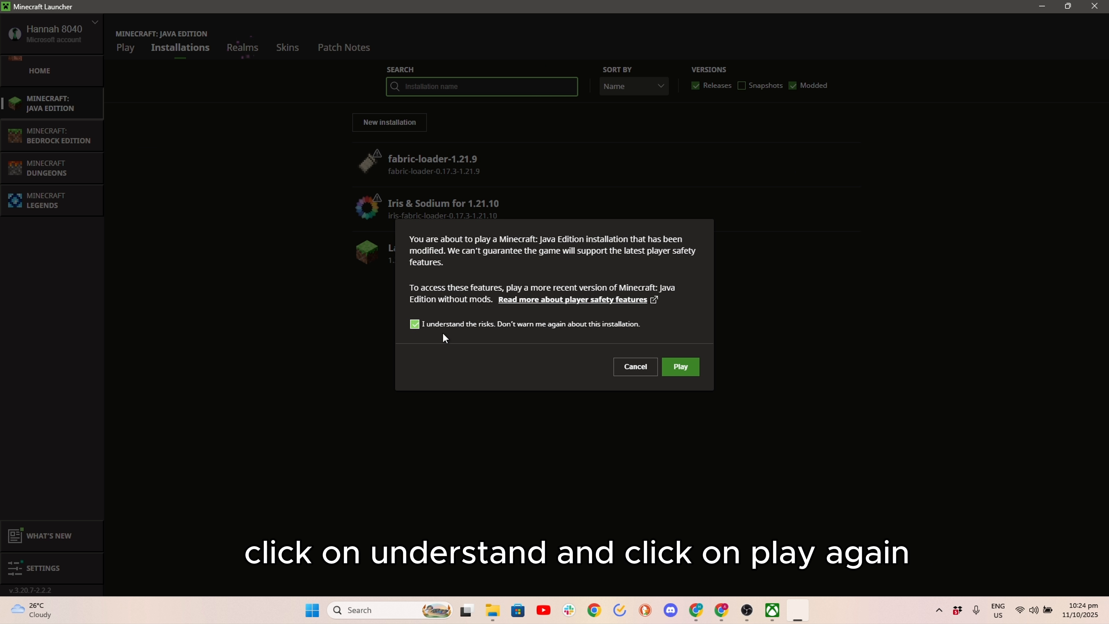
click(679, 367)
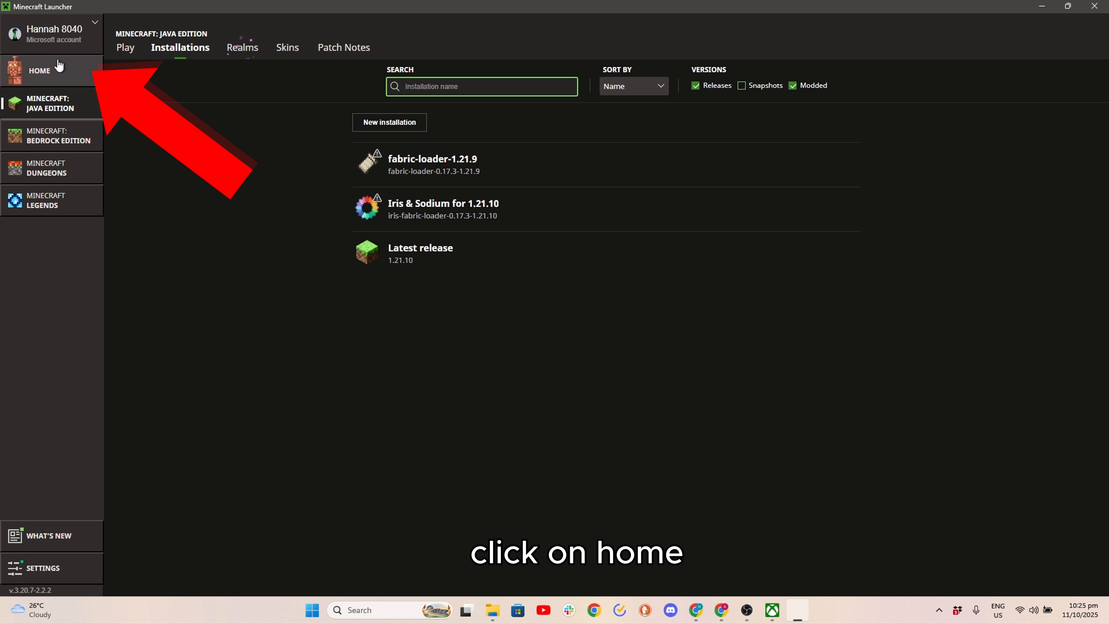
click(59, 66)
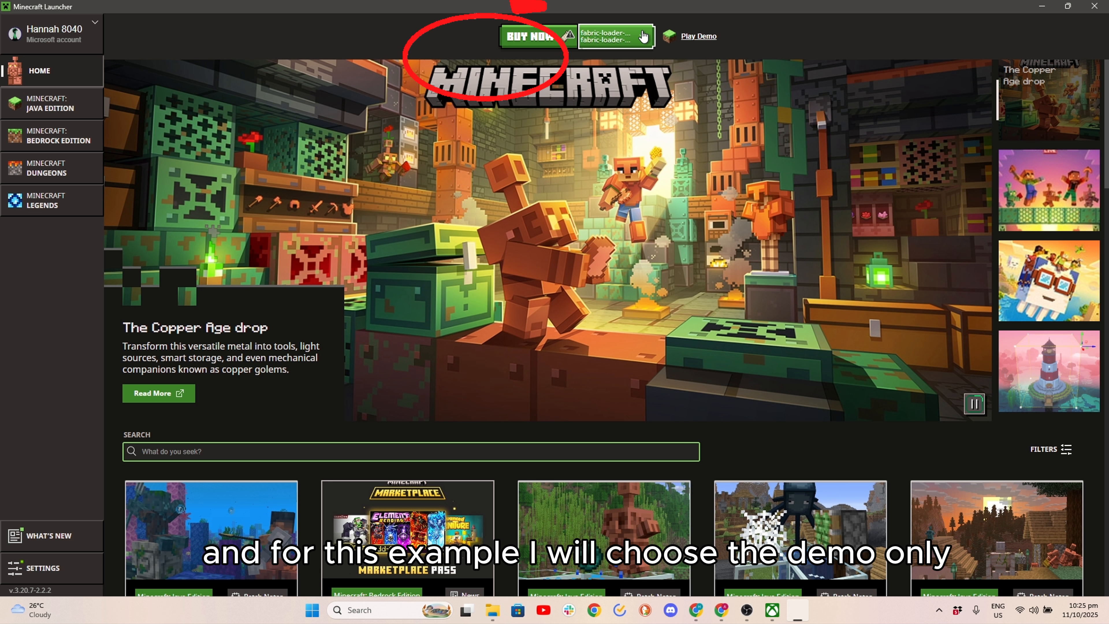
- Choose Minecraft: Java Edition as the launcher's game, start the 1.21.9 demo and maximize the game window
click(643, 37)
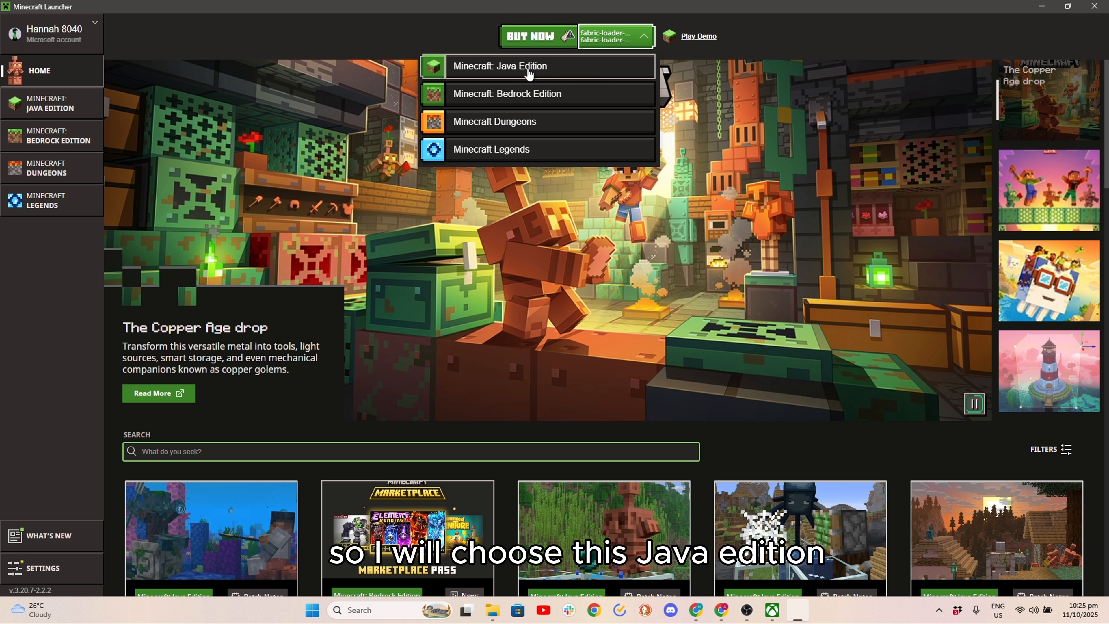
click(531, 67)
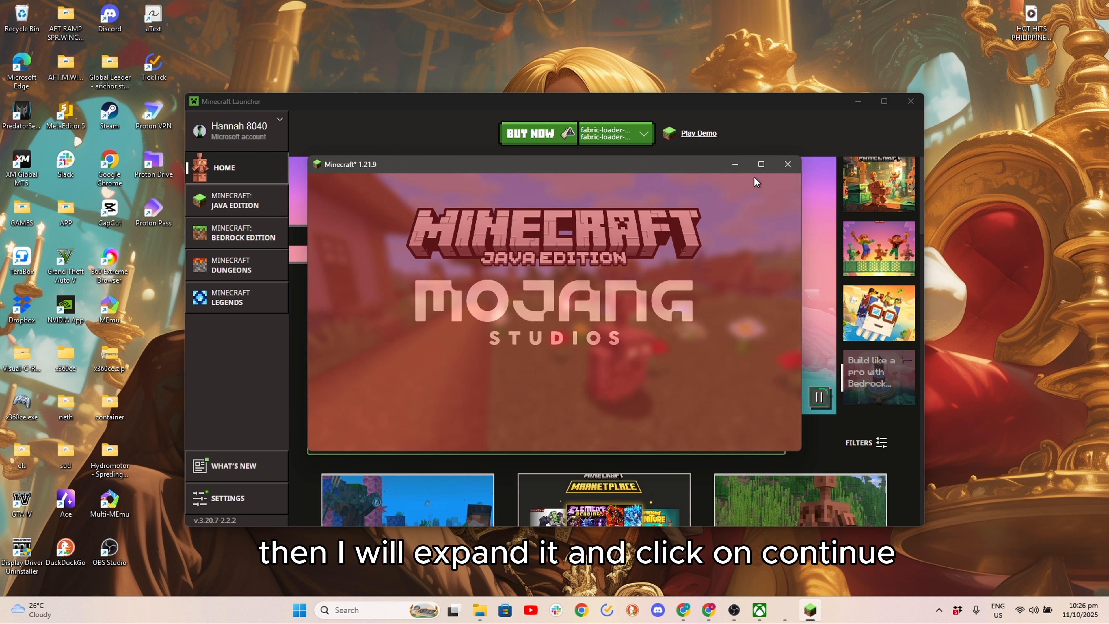
click(759, 167)
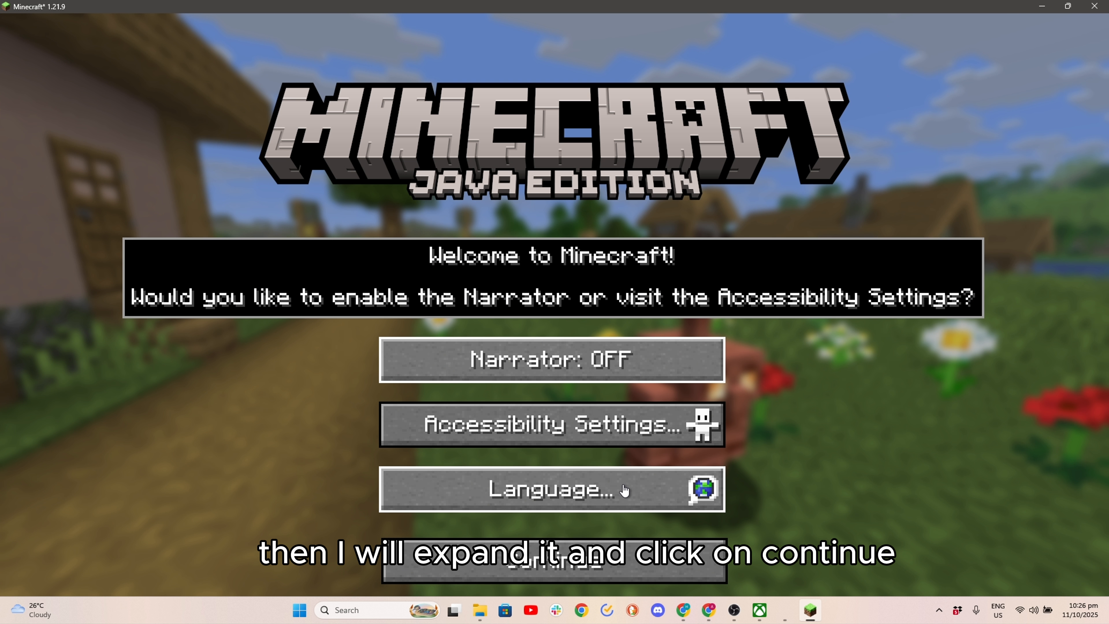
- Continue past the accessibility welcome screen, start the demo world and dismiss the demo mode introduction to begin playing
click(602, 561)
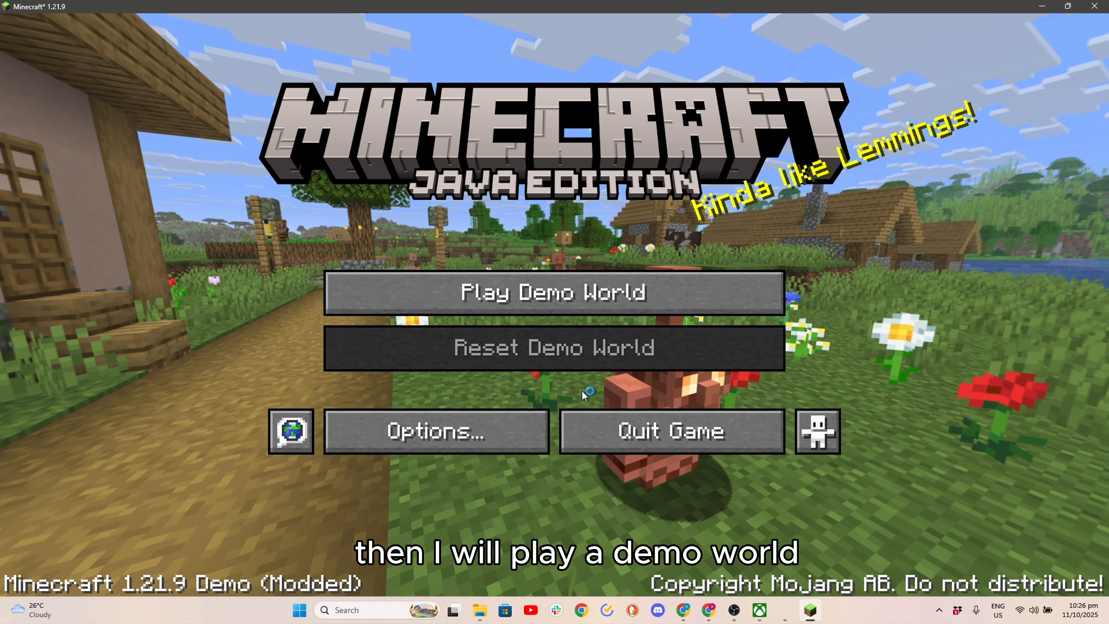
click(560, 293)
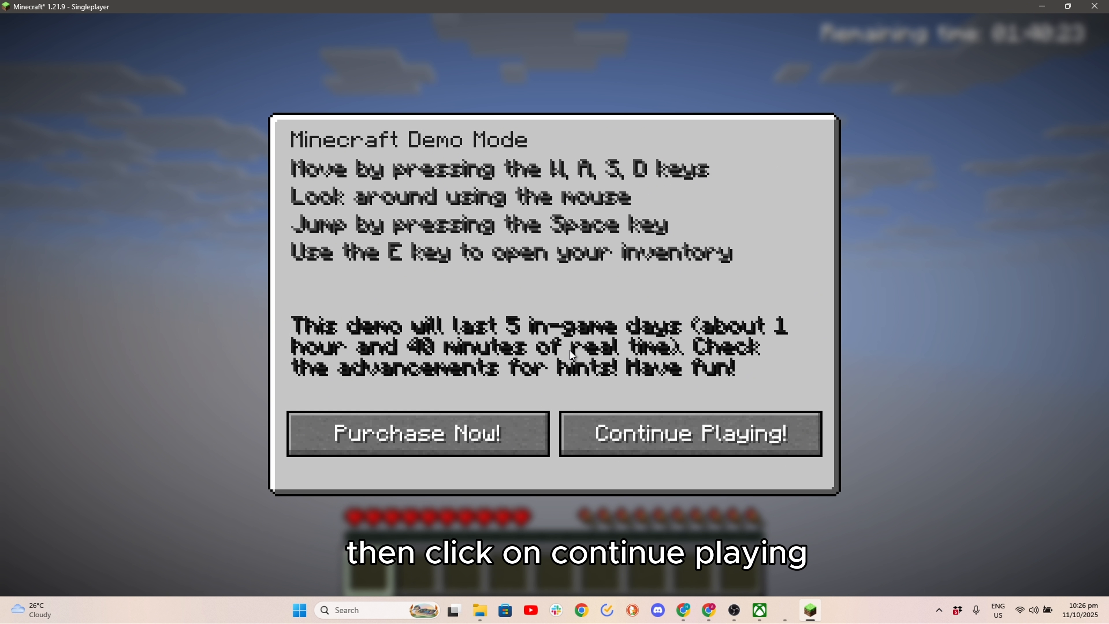
click(634, 430)
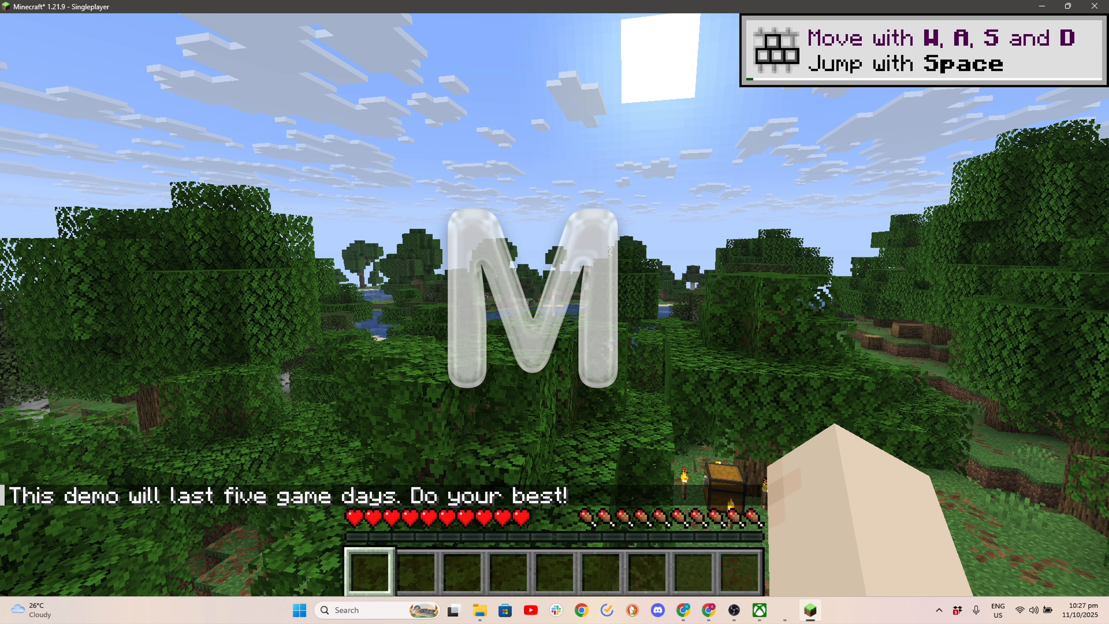
- Bring up the Litematica main menu in the demo world and set its tool mode to Schematic Placement
key(m)
click(190, 559)
click(197, 559)
click(206, 559)
click(227, 558)
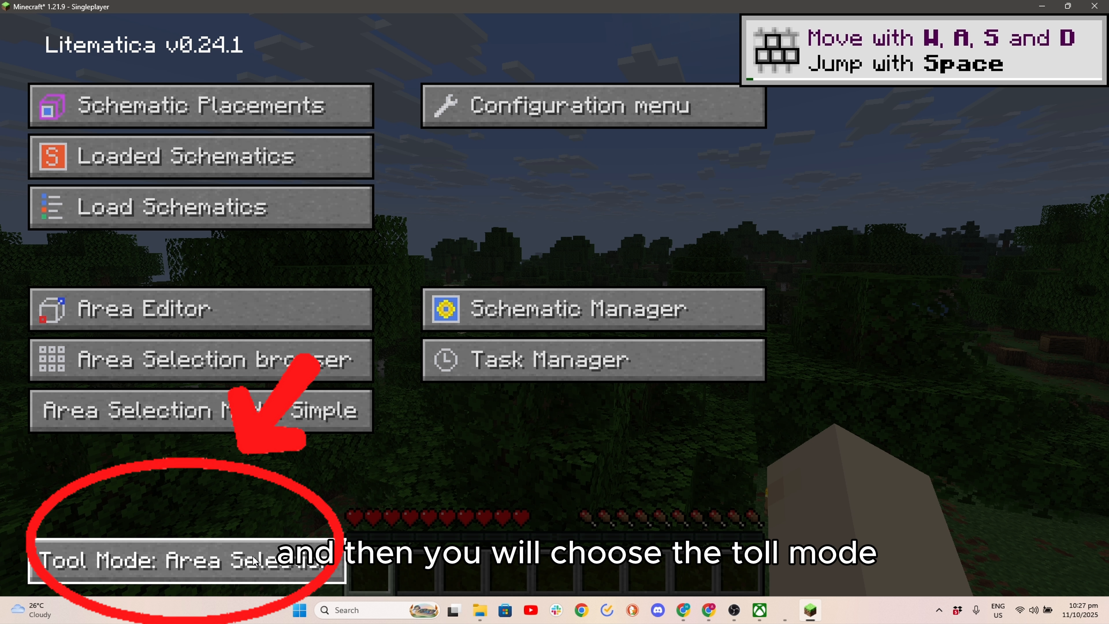
click(253, 556)
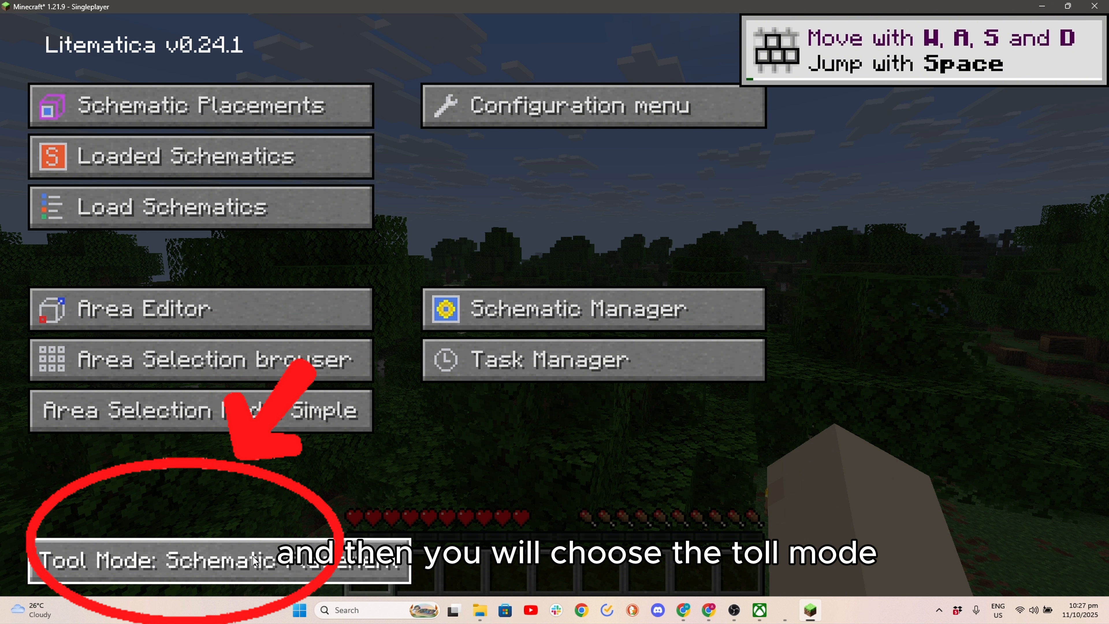
- Look over Litematica's Area Editor and the Load Schematic file browser, and return to the Litematica main menu
click(187, 320)
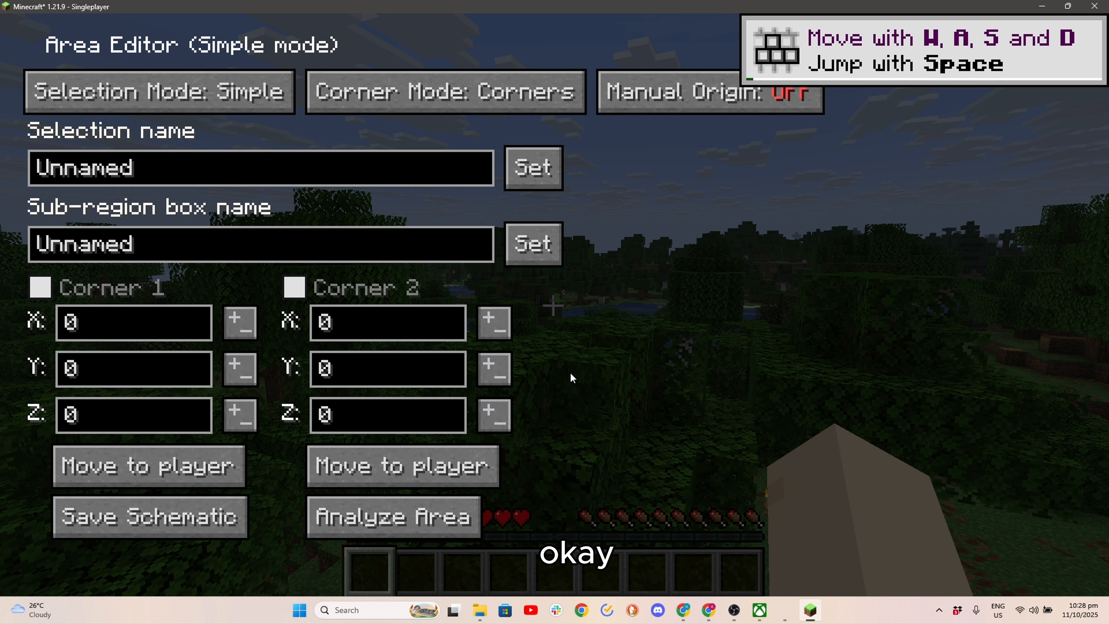
key(Escape)
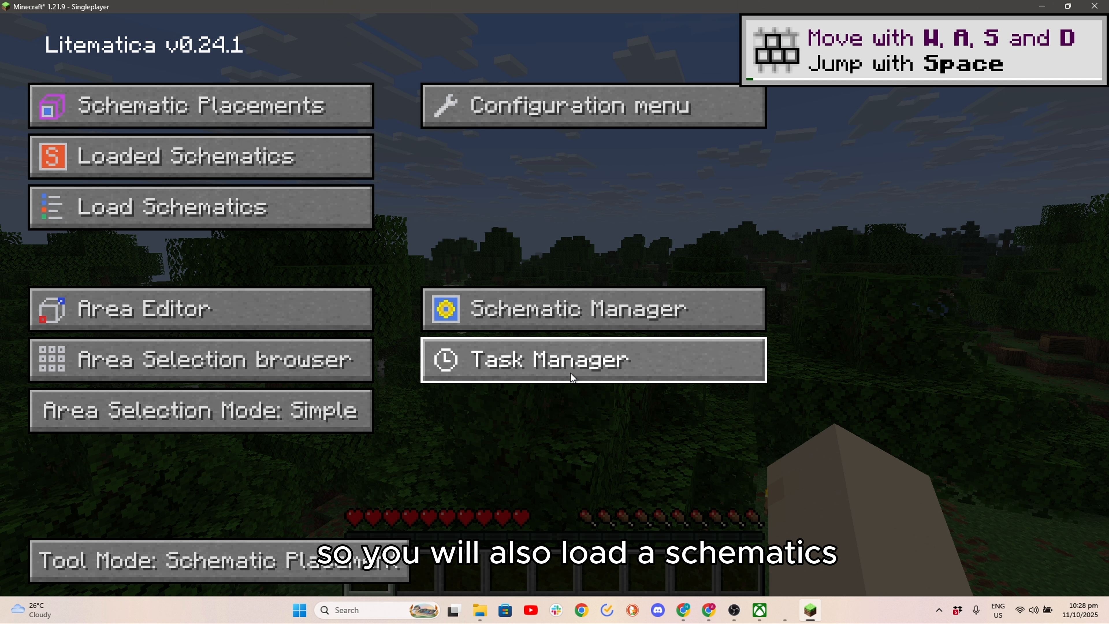
click(194, 175)
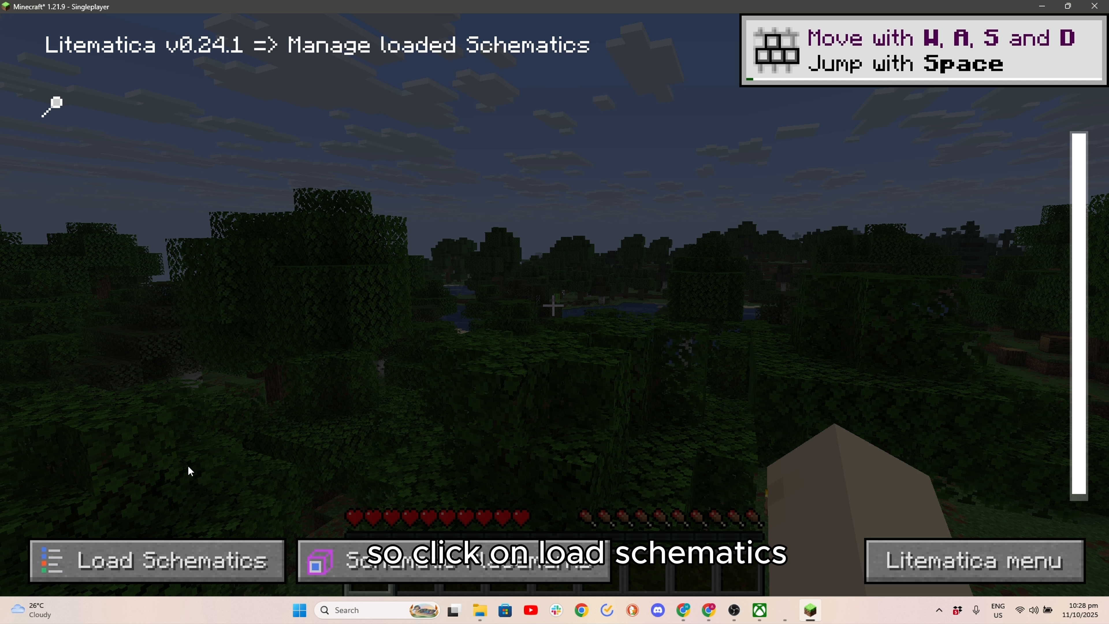
click(188, 559)
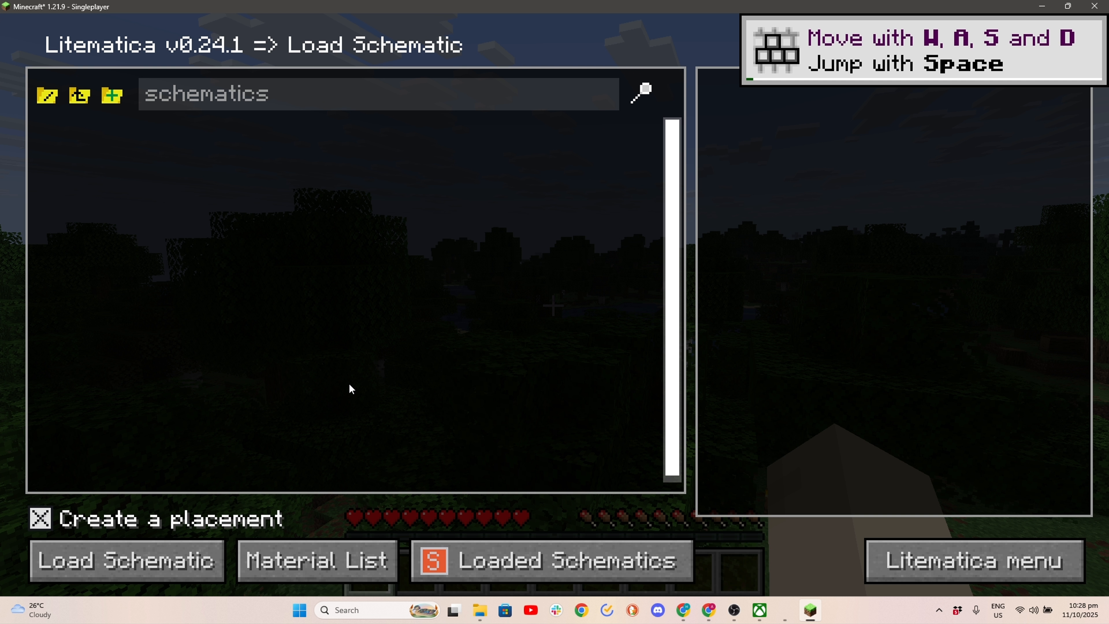
key(Escape)
key(Escape)
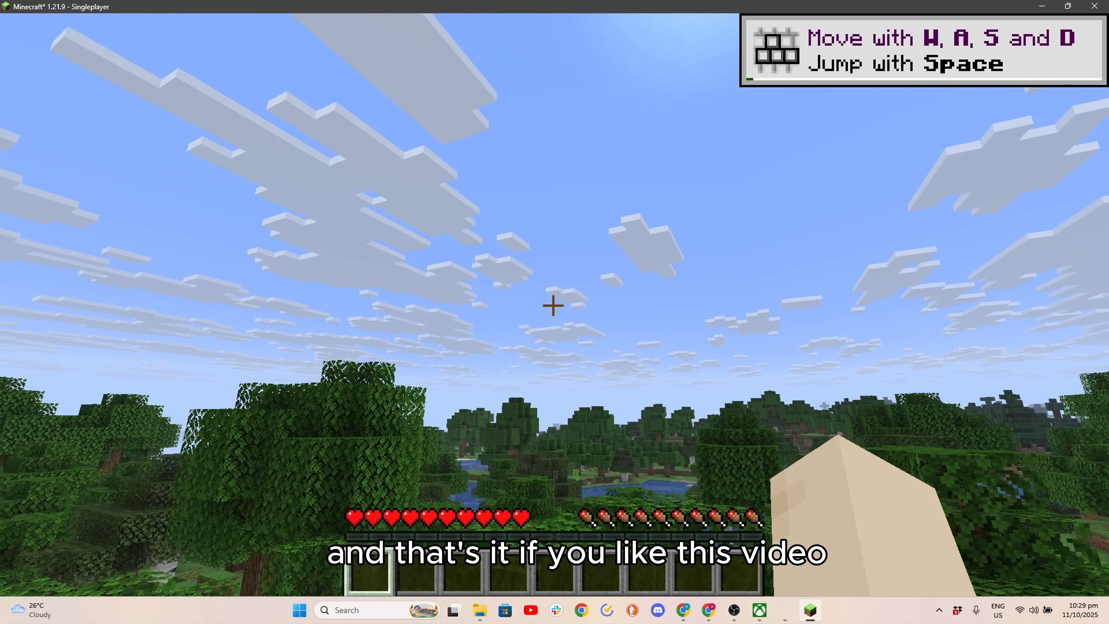
key(m)
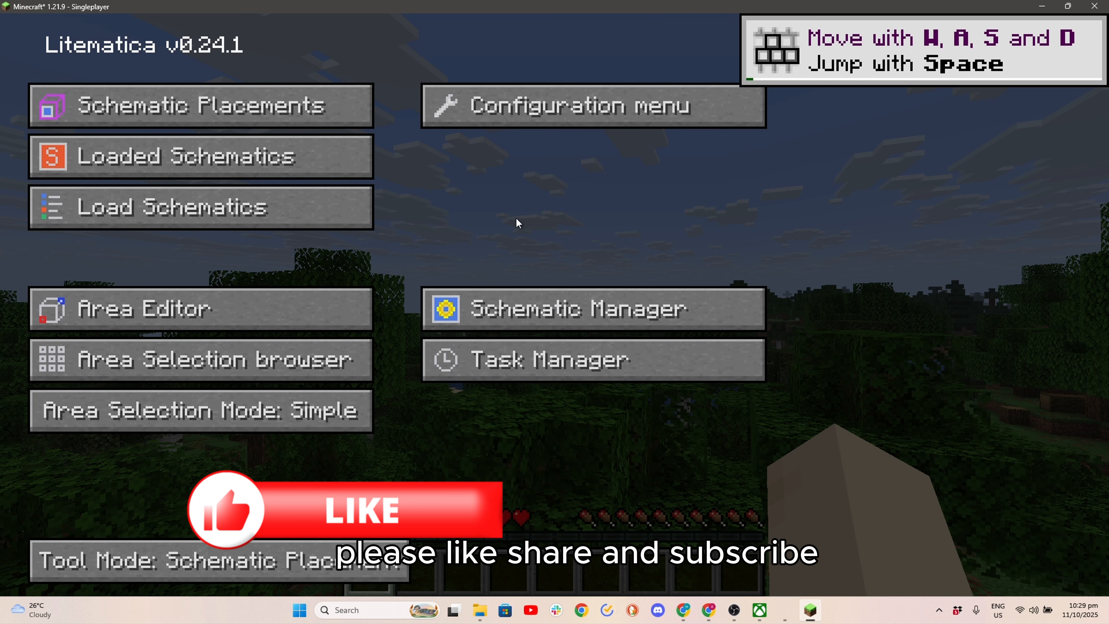